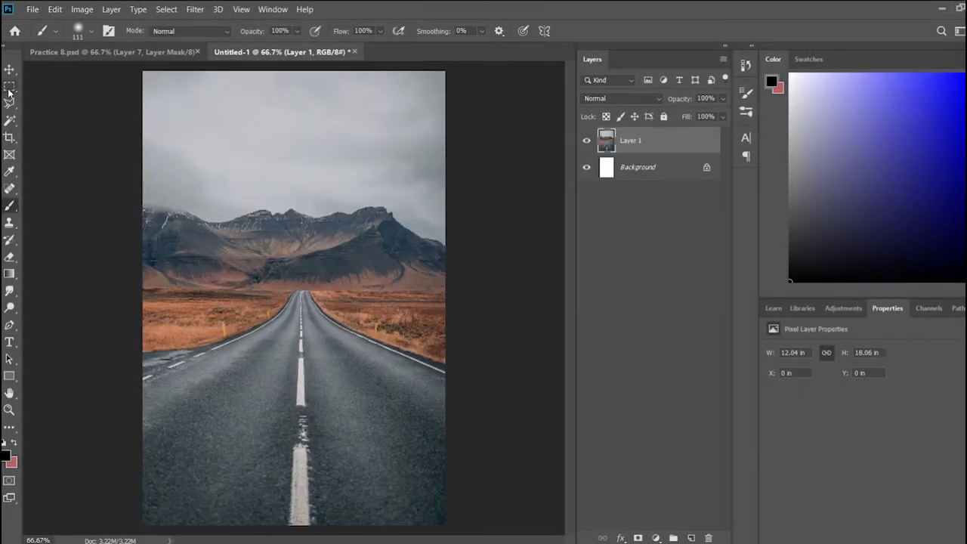
# Select the Rectangular Marquee tool.
pyautogui.click(9, 87)
# Copy the lower part of the road photo onto its own Layer 2.
pyautogui.moveTo(130, 353); pyautogui.dragTo(462, 529)
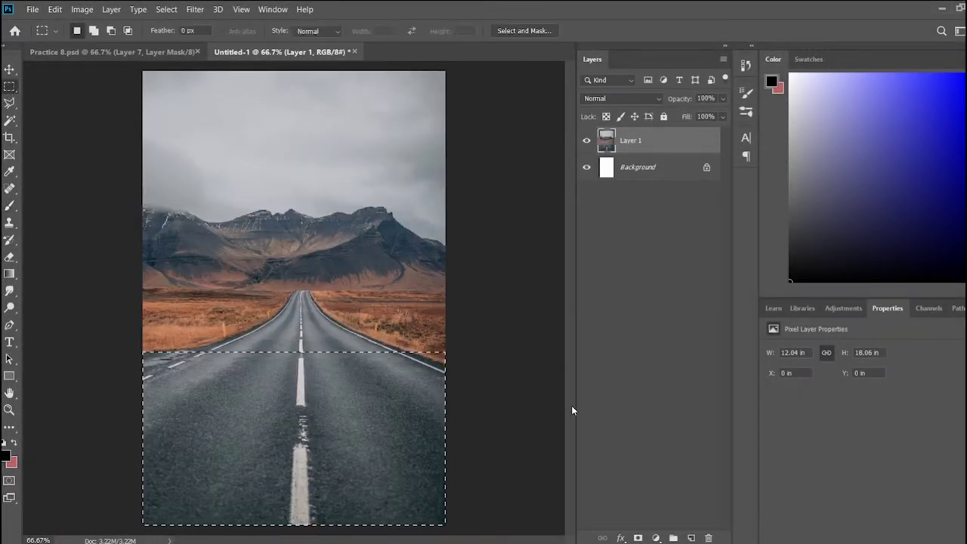
pyautogui.hotkey('ctrl', 'j')
pyautogui.click(587, 167)
pyautogui.click(586, 167)
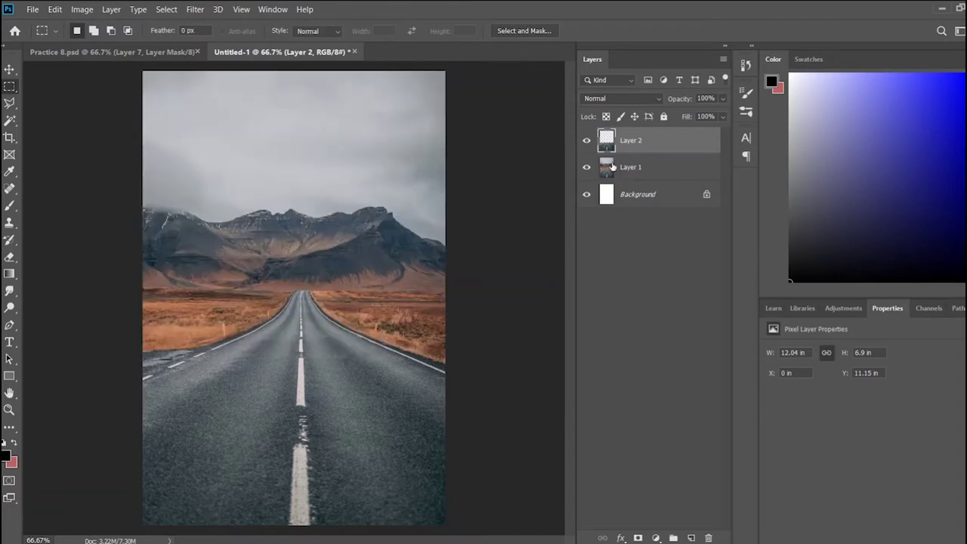
pyautogui.click(587, 167)
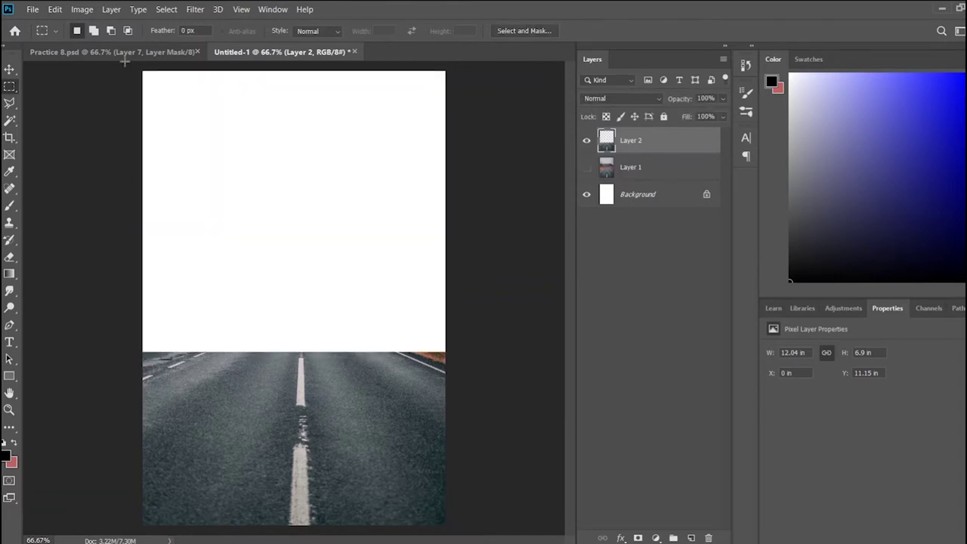
# Mask Layer 1 so only the upper part of the road photo shows.
pyautogui.moveTo(126, 62); pyautogui.dragTo(509, 351)
pyautogui.click(587, 167)
pyautogui.click(643, 167)
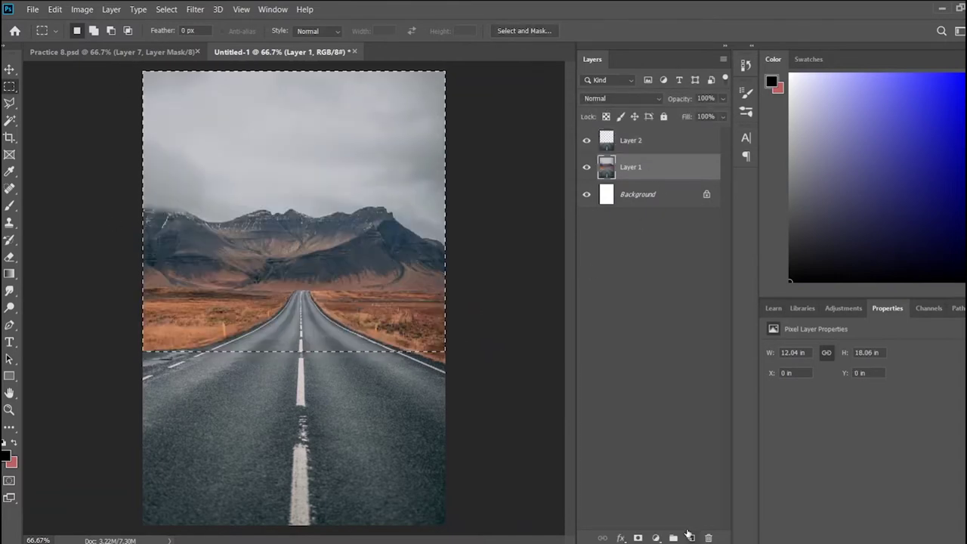
pyautogui.click(638, 538)
# Duplicate Layer 1, move the copy below it, and hide the copy as a backup.
pyautogui.hotkey('ctrl', 'j')
pyautogui.click(672, 195)
pyautogui.moveTo(680, 167); pyautogui.dragTo(689, 195)
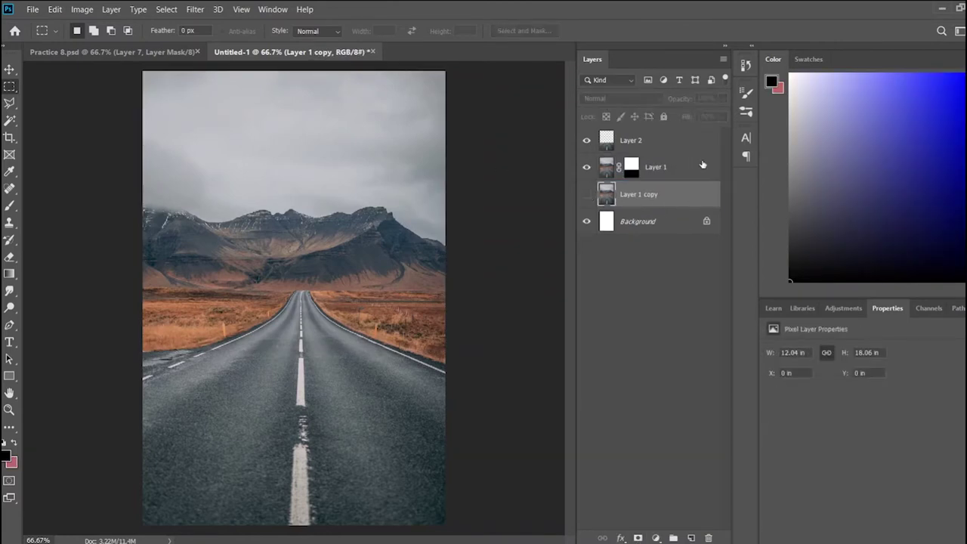
pyautogui.click(692, 145)
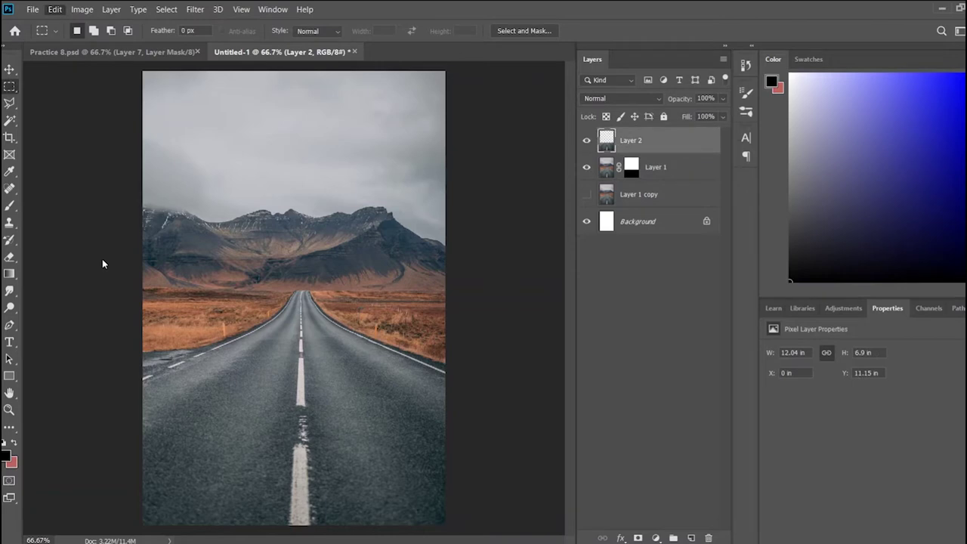
# Taper the Layer 2 road strip with a perspective transform, narrowing the bottom corners.
pyautogui.hotkey('ctrl', 't')
pyautogui.hotkey('ctrl', '-')
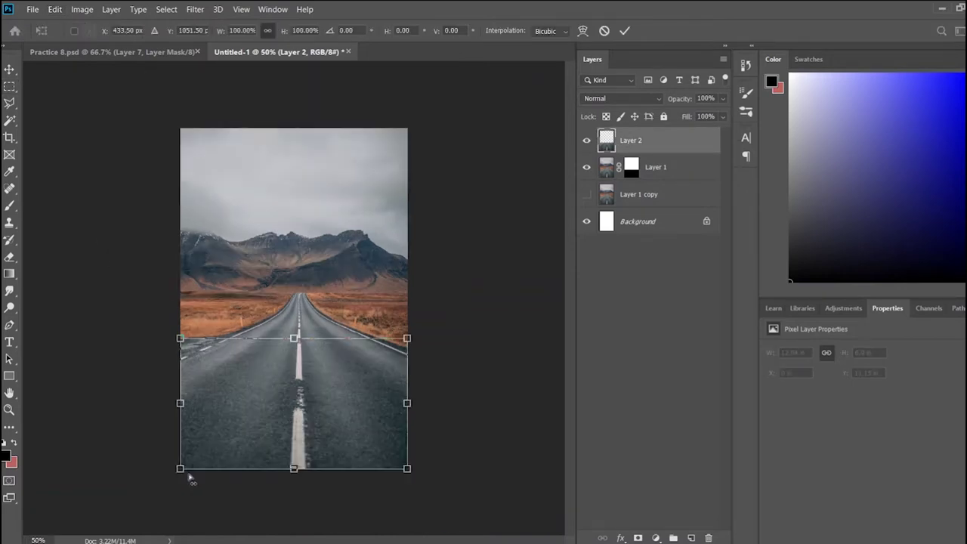
pyautogui.moveTo(180, 472); pyautogui.dragTo(275, 510)
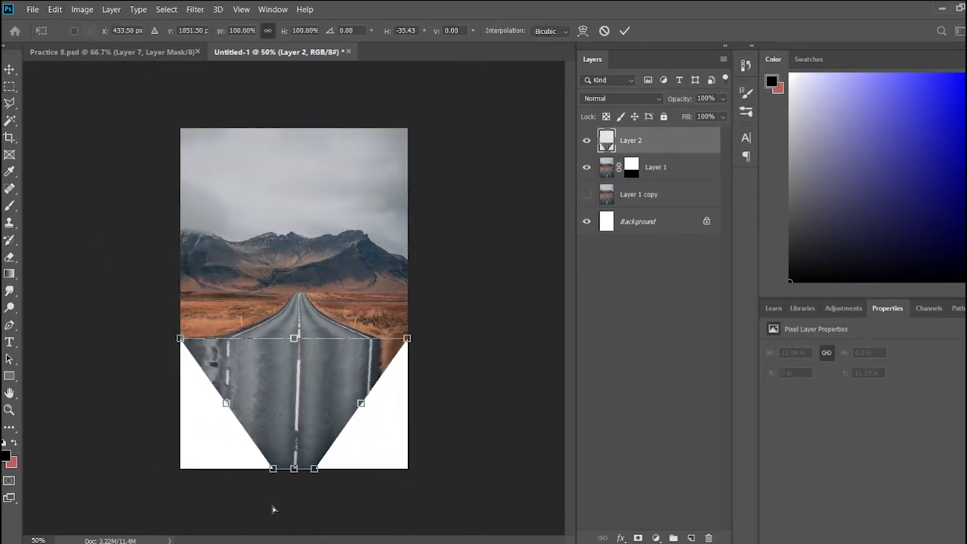
pyautogui.press('Return')
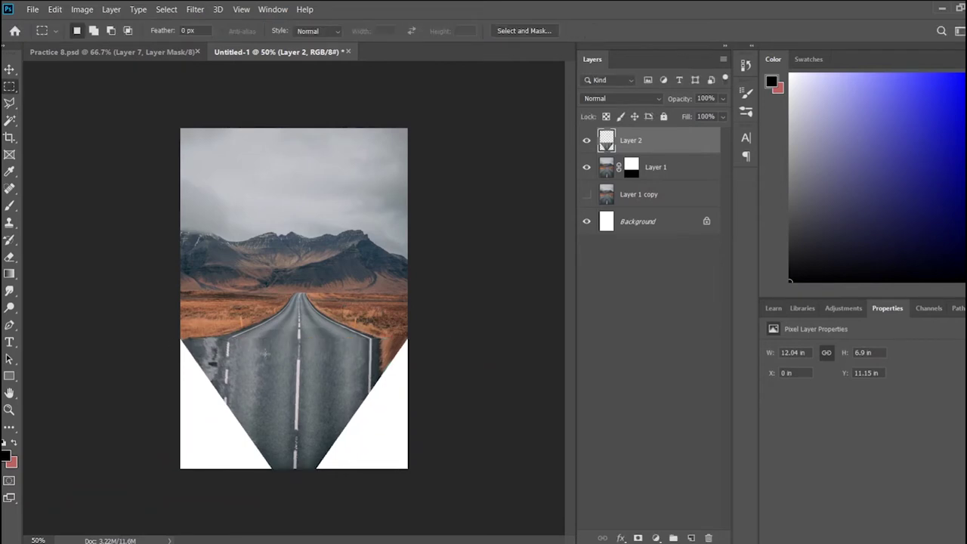
# Duplicate the tapered road piece and position the copy just below it.
pyautogui.press('v')
pyautogui.click(108, 247)
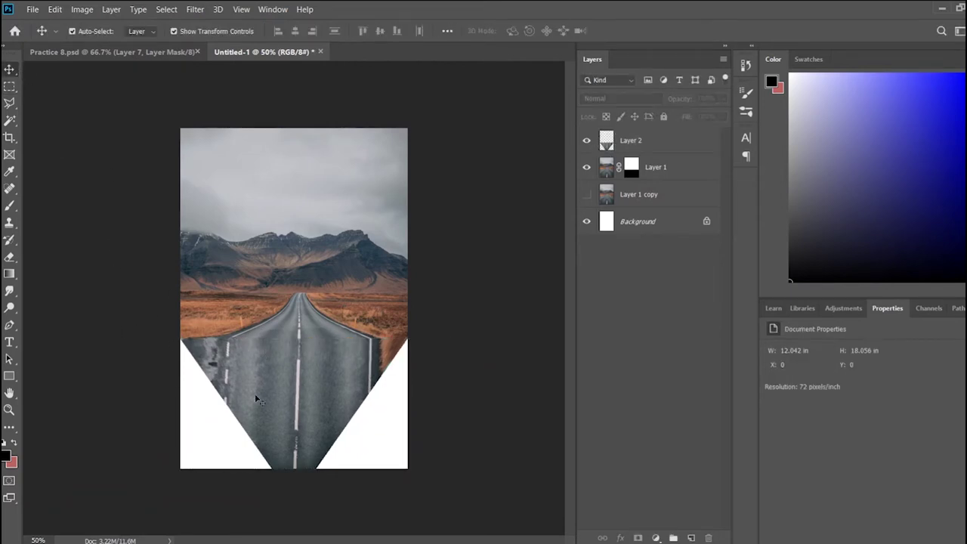
pyautogui.click(246, 387)
pyautogui.hotkey('ctrl', 'j')
pyautogui.moveTo(317, 385); pyautogui.dragTo(318, 450)
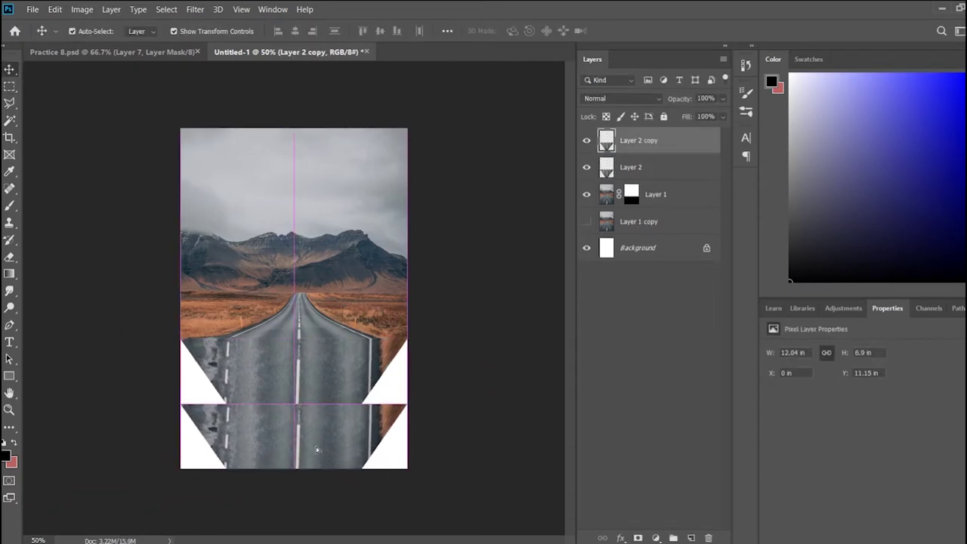
pyautogui.hotkey('ctrl', '+')
pyautogui.hotkey('ctrl', '+')
pyautogui.hotkey('ctrl', '+')
pyautogui.hotkey('ctrl', '-')
pyautogui.hotkey('ctrl', '-')
pyautogui.hotkey('ctrl', '-')
pyautogui.moveTo(390, 465); pyautogui.dragTo(390, 408)
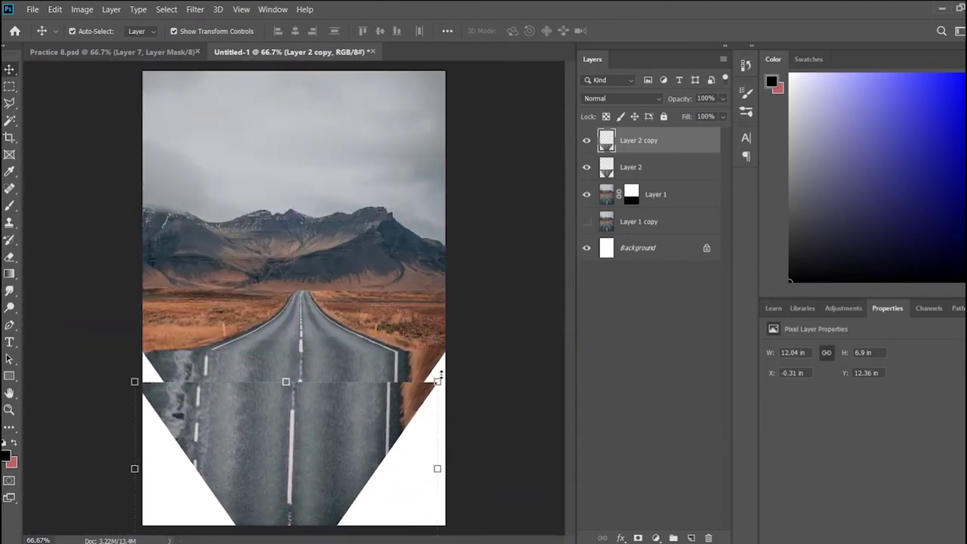
# Rotate the road duplicate 180° into place, then marquee the band to remove.
pyautogui.hotkey('ctrl', 't')
pyautogui.moveTo(453, 529)
pyautogui.mouseDown()
pyautogui.moveTo(203, 514)
pyautogui.moveTo(209, 520)
pyautogui.mouseUp()
pyautogui.moveTo(270, 492)
pyautogui.mouseDown()
pyautogui.moveTo(280, 439)
pyautogui.moveTo(284, 446)
pyautogui.mouseUp()
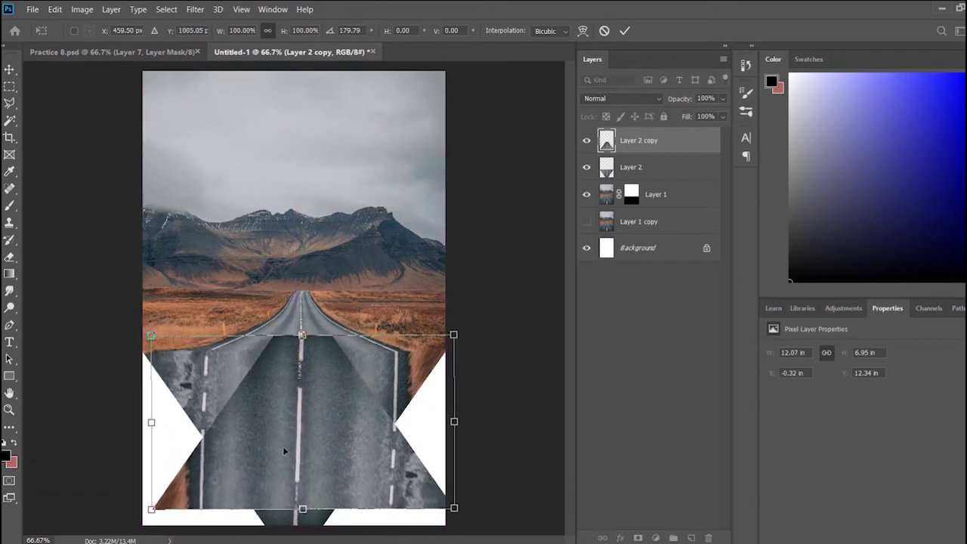
pyautogui.press('Return')
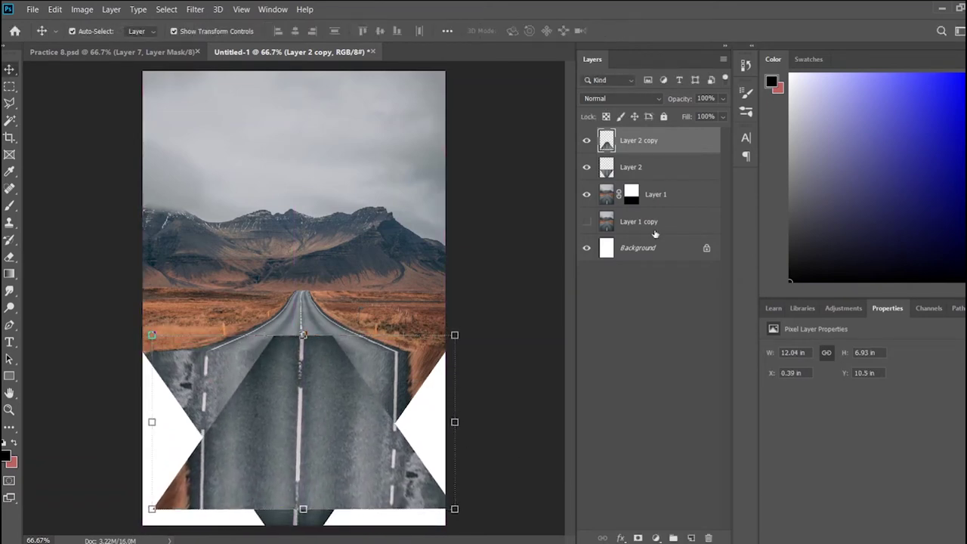
pyautogui.click(9, 86)
pyautogui.moveTo(464, 431); pyautogui.dragTo(482, 436)
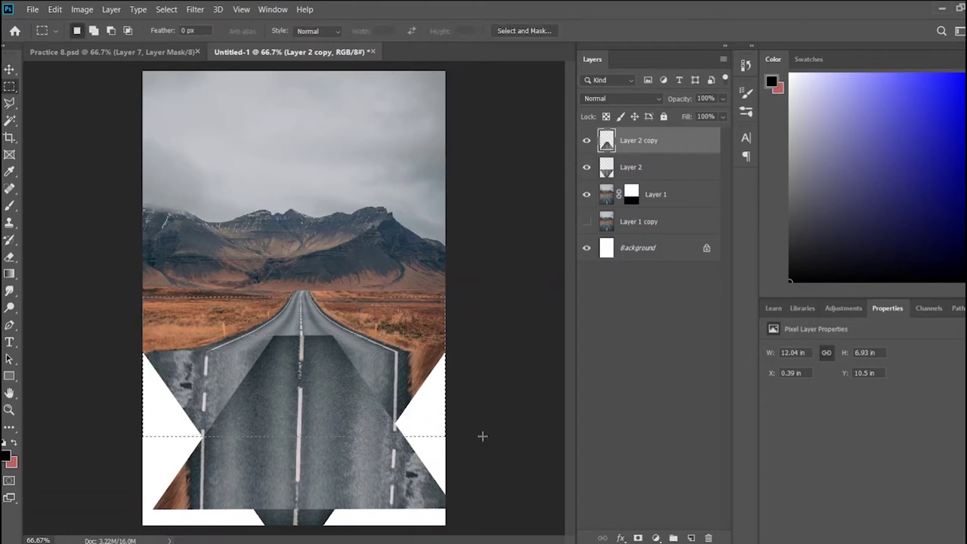
# Delete the selected band from the flipped road piece and deselect.
pyautogui.press('Delete')
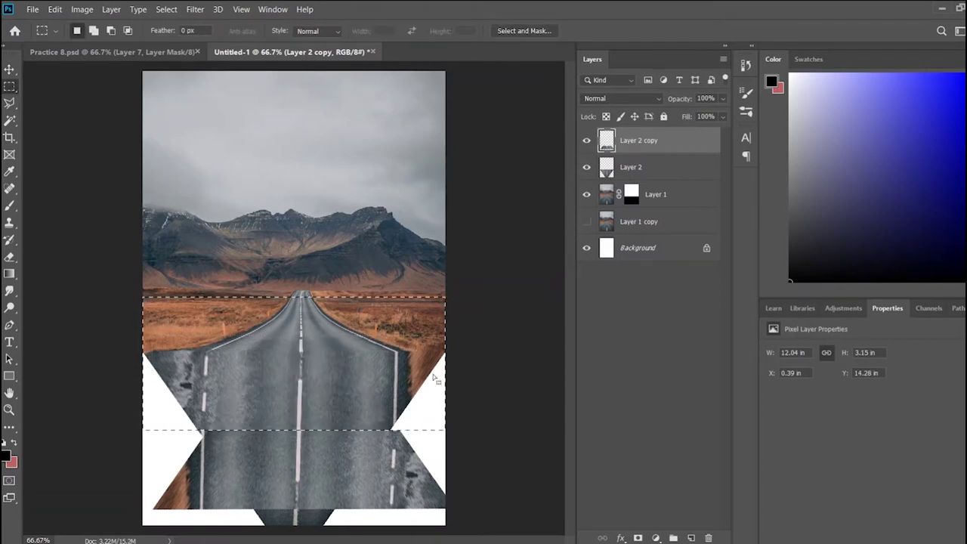
pyautogui.hotkey('ctrl', 'd')
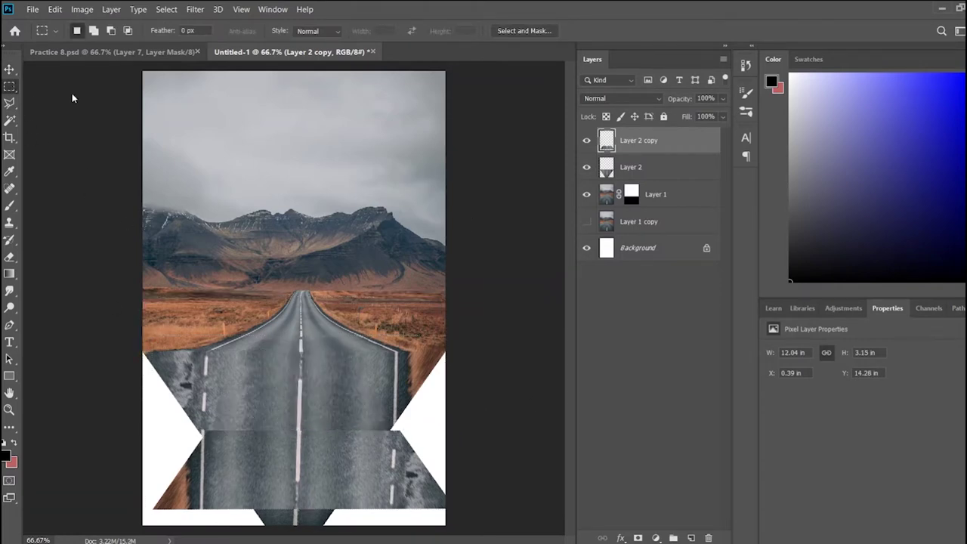
pyautogui.press('v')
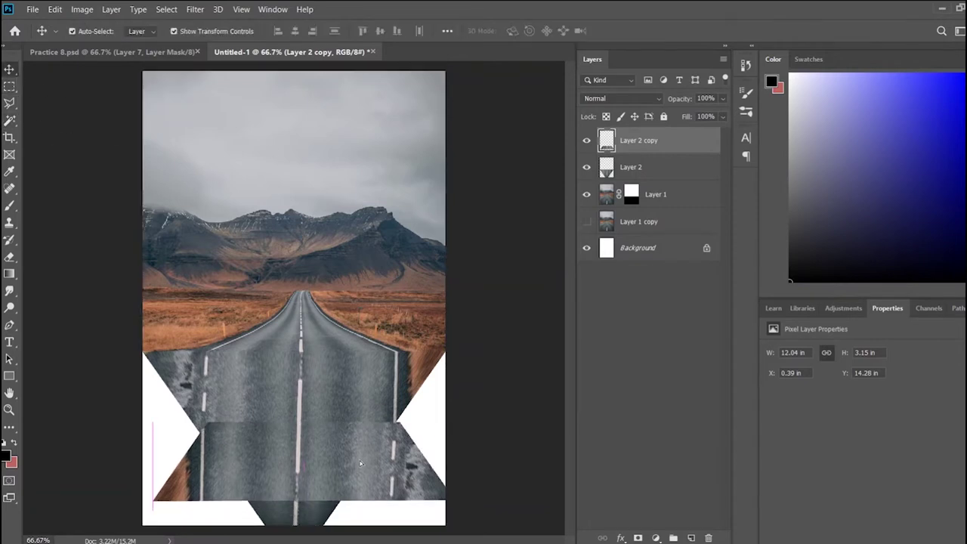
pyautogui.hotkey('ctrl', 'c')
pyautogui.hotkey('ctrl', 'v')
pyautogui.hotkey('ctrl', 'z')
# Trim the strip's left and right edges and duplicate it down to the canvas bottom.
pyautogui.press('m')
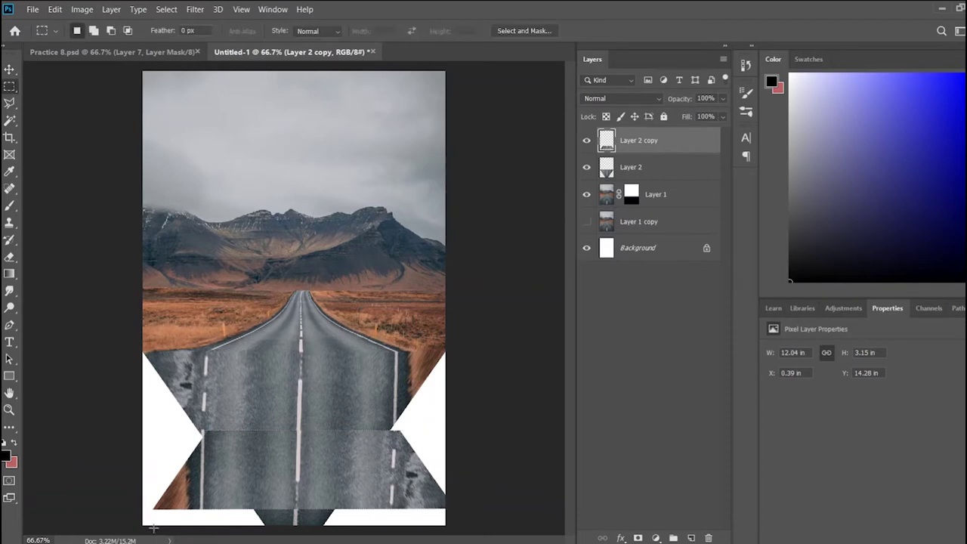
pyautogui.press('Delete')
pyautogui.hotkey('ctrl', 'd')
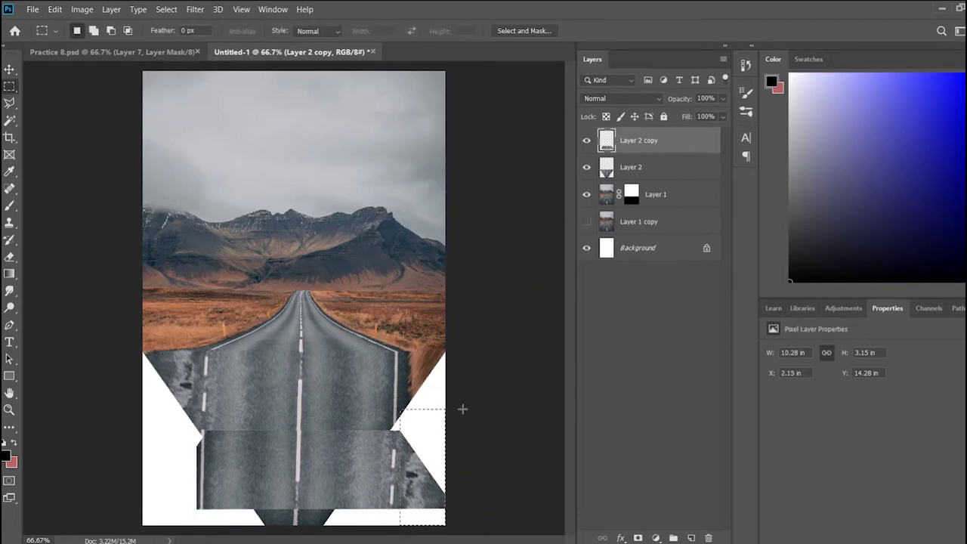
pyautogui.press('Delete')
pyautogui.press('v')
pyautogui.press('w')
pyautogui.hotkey('ctrl', 'd')
pyautogui.click(10, 70)
pyautogui.moveTo(343, 484); pyautogui.dragTo(343, 522)
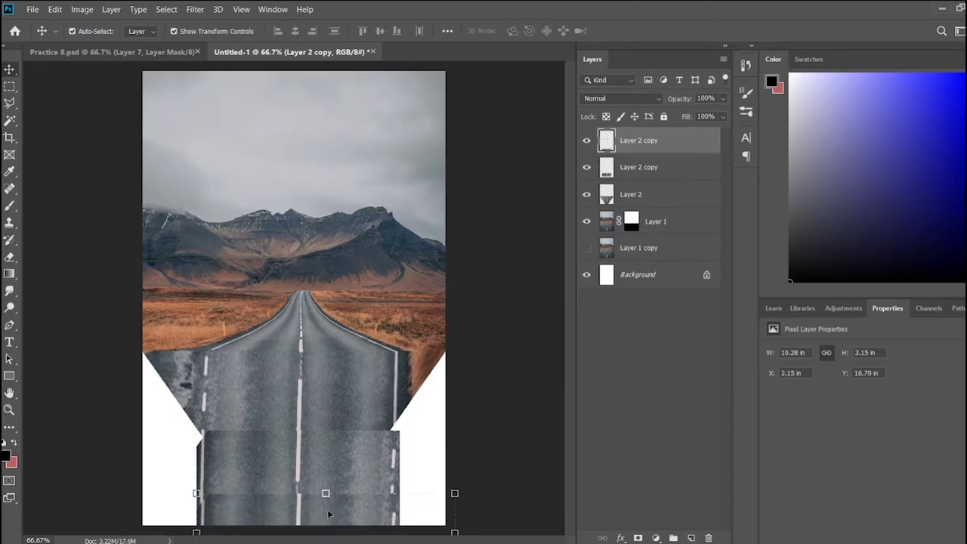
# Zoom in on the strip's left edge and select the lower road strip layer.
pyautogui.scroll(2, 366, 385)
pyautogui.scroll(2, 270, 373)
pyautogui.scroll(1, 283, 339)
pyautogui.moveTo(382, 529)
pyautogui.mouseDown()
pyautogui.moveTo(352, 434)
pyautogui.moveTo(506, 486)
pyautogui.moveTo(385, 232)
pyautogui.moveTo(370, 268)
pyautogui.moveTo(262, 300)
pyautogui.mouseUp()
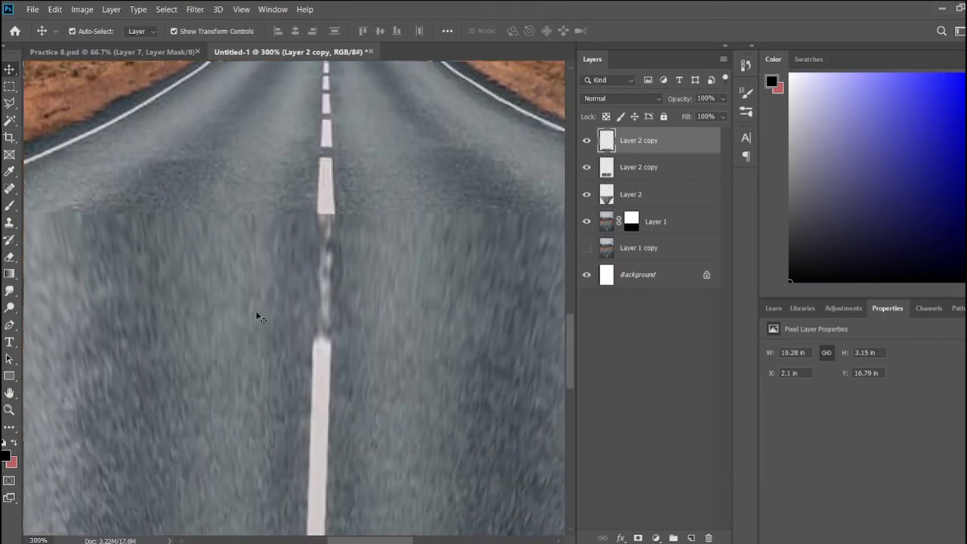
pyautogui.moveTo(261, 301)
pyautogui.mouseDown()
pyautogui.moveTo(340, 504)
pyautogui.moveTo(161, 333)
pyautogui.mouseUp()
pyautogui.scroll(3, 161, 333)
pyautogui.click(112, 328)
pyautogui.click(586, 167)
pyautogui.click(586, 167)
# Clone Stamp asphalt over the white seam along the strip's left edge.
pyautogui.click(9, 222)
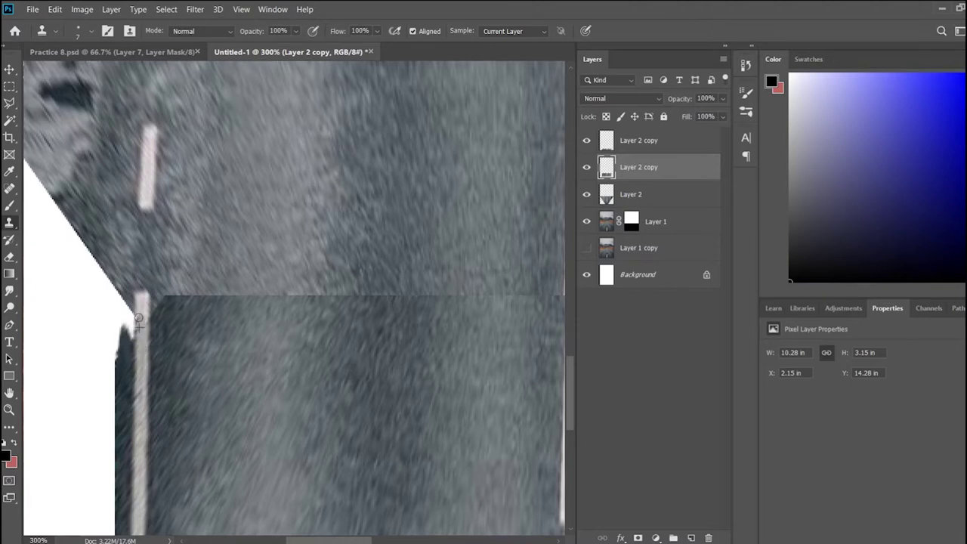
pyautogui.moveTo(130, 344); pyautogui.dragTo(129, 321)
pyautogui.moveTo(129, 369); pyautogui.dragTo(124, 309)
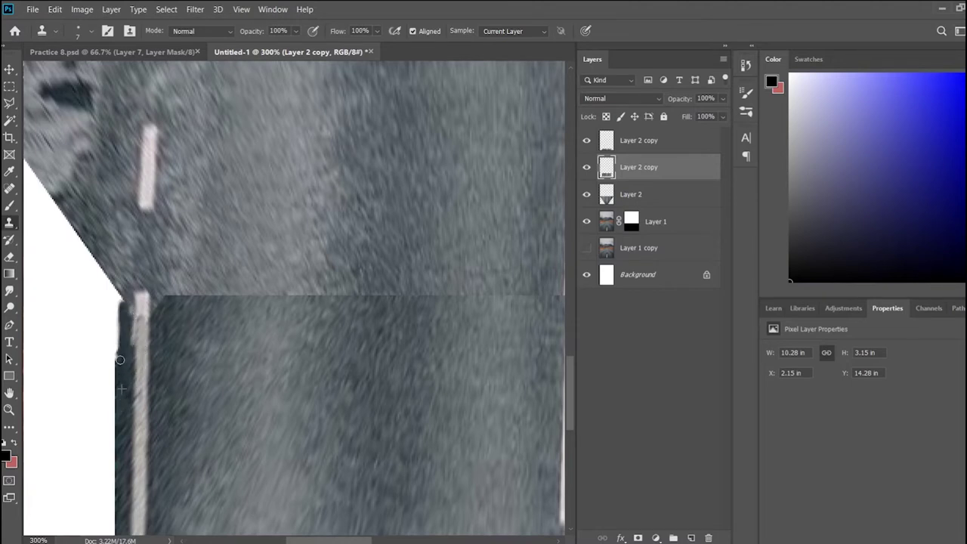
pyautogui.hotkey('ctrl', '1')
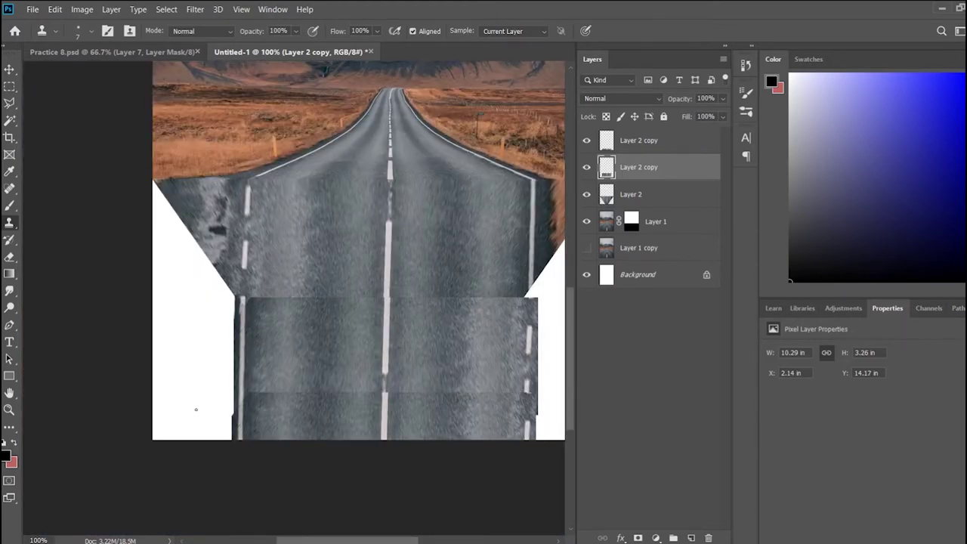
# Nudge the lower road strips up so each meets the strip above without a gap.
pyautogui.click(10, 70)
pyautogui.moveTo(378, 355); pyautogui.dragTo(377, 345)
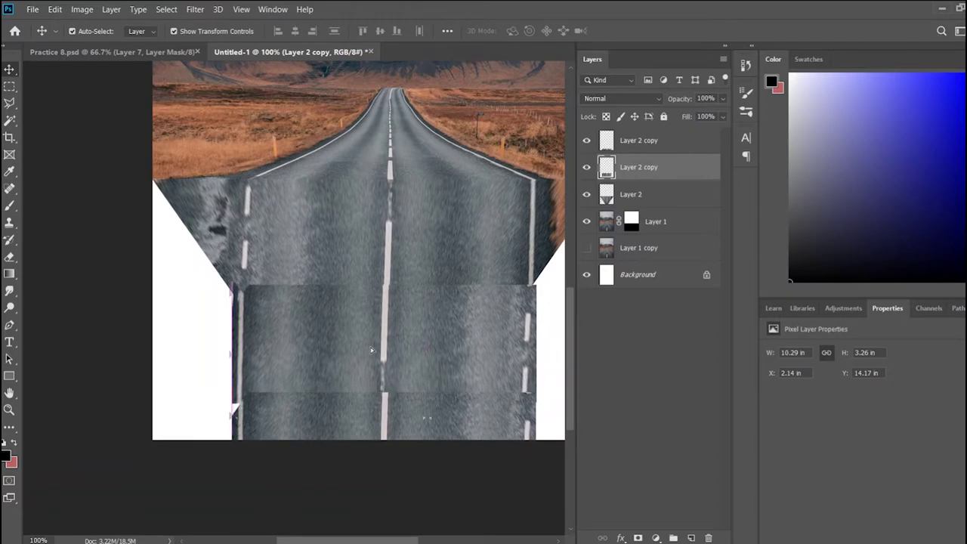
pyautogui.scroll(3, 483, 357)
pyautogui.scroll(2, 507, 400)
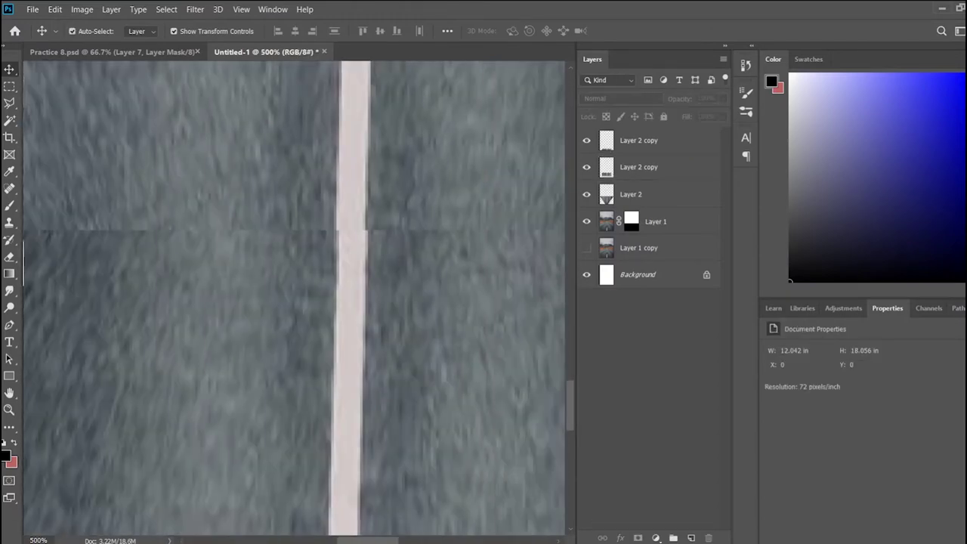
pyautogui.scroll(2, 491, 303)
pyautogui.scroll(2, 474, 208)
pyautogui.click(475, 208)
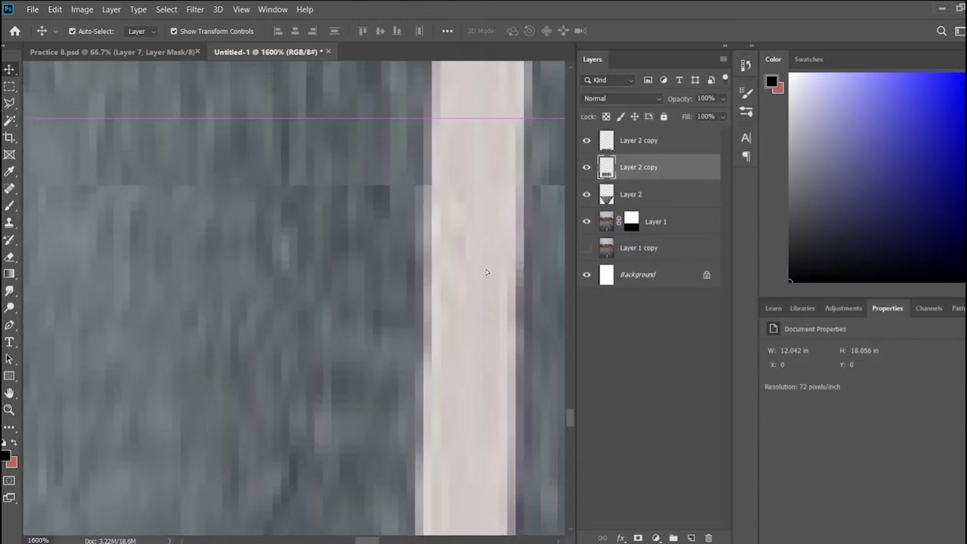
pyautogui.scroll(-4, 486, 272)
pyautogui.scroll(-2, 487, 274)
pyautogui.moveTo(358, 430); pyautogui.dragTo(359, 428)
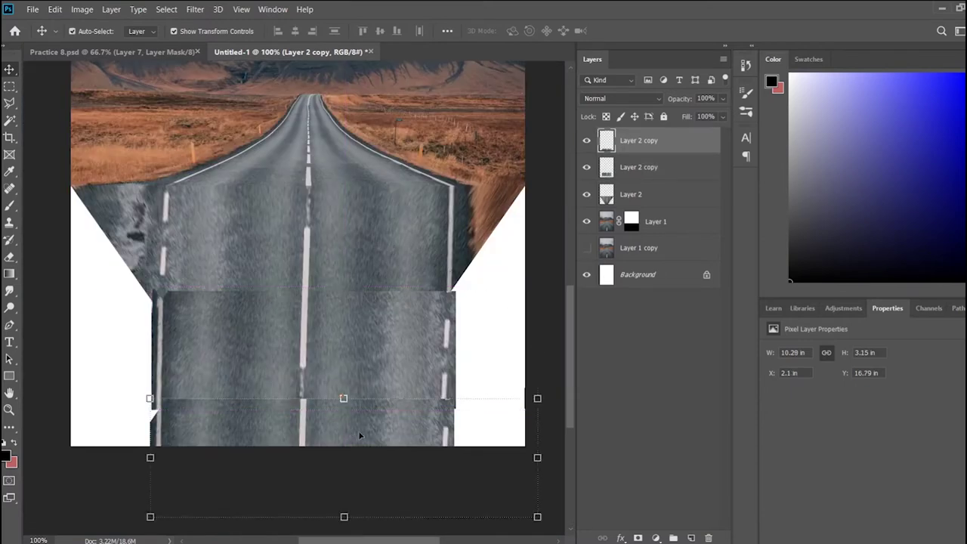
pyautogui.click(459, 474)
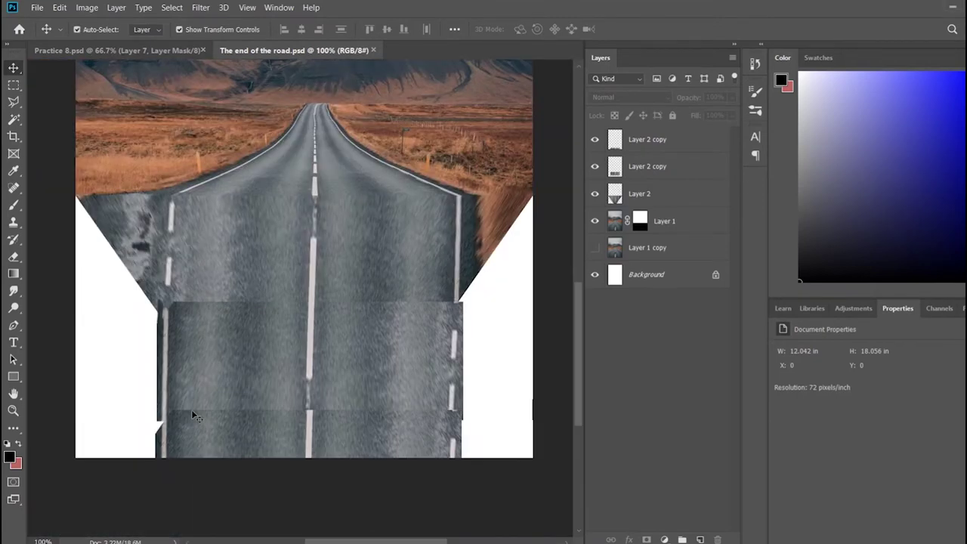
# Add a layer mask to the middle road piece and paint out its horizontal seam.
pyautogui.click(648, 166)
pyautogui.click(646, 539)
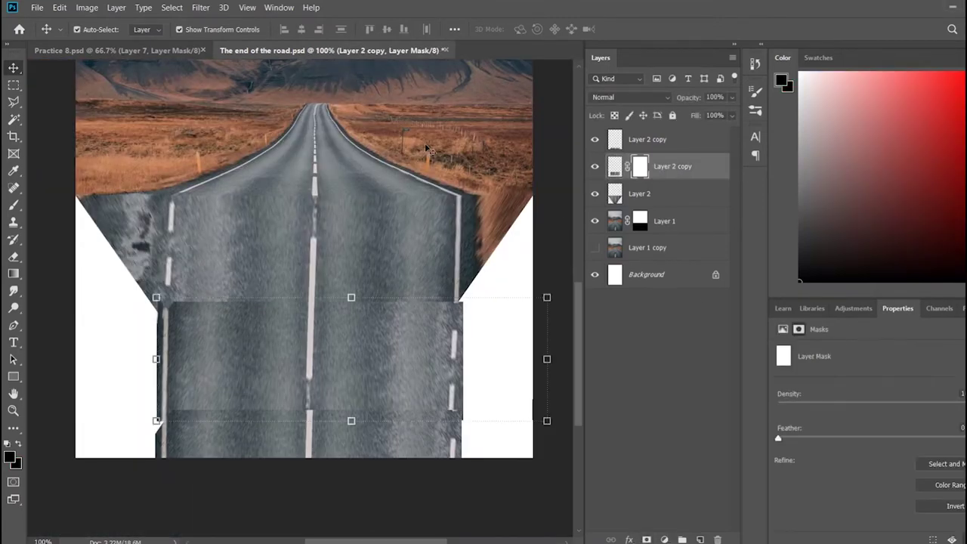
pyautogui.click(14, 205)
pyautogui.moveTo(193, 284)
pyautogui.mouseDown()
pyautogui.moveTo(417, 287)
pyautogui.moveTo(512, 324)
pyautogui.mouseUp()
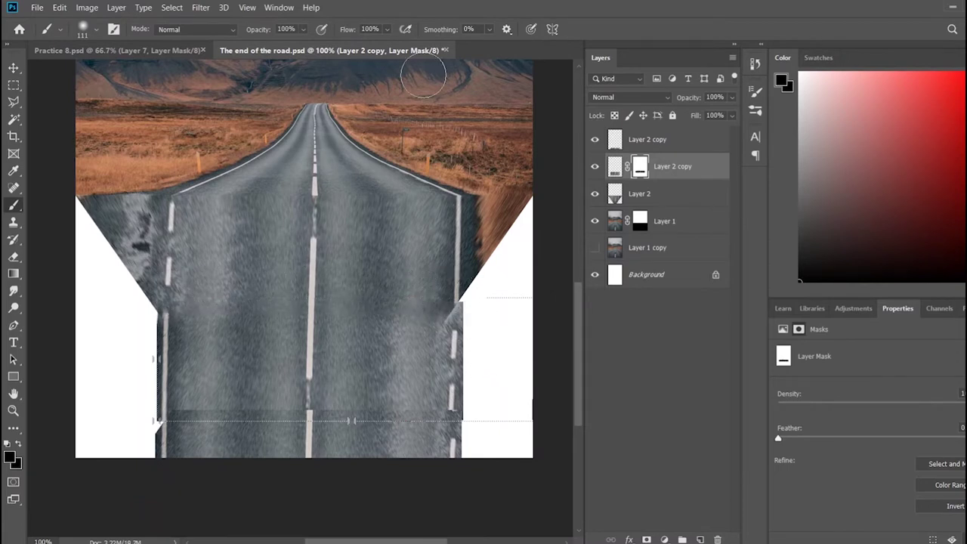
pyautogui.press('x')
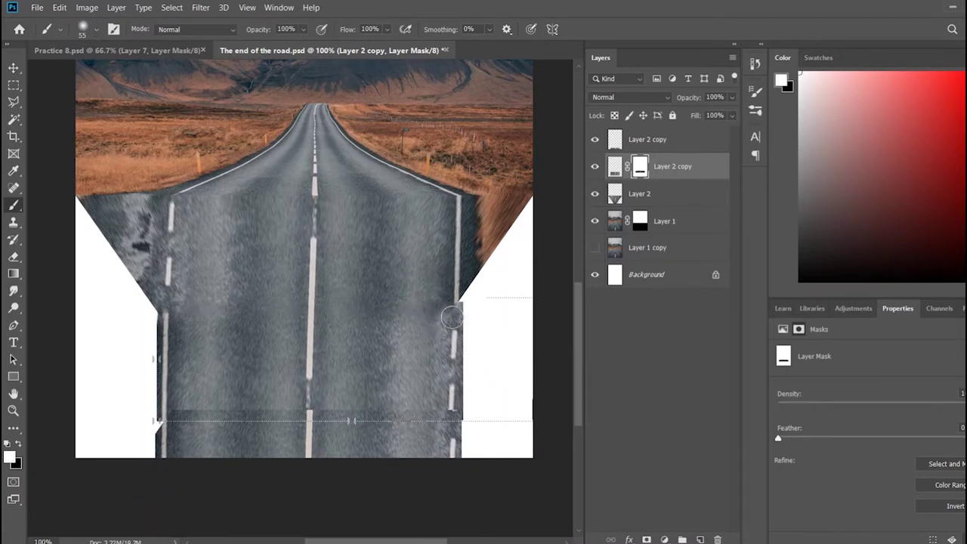
pyautogui.hotkey('ctrl', 'd')
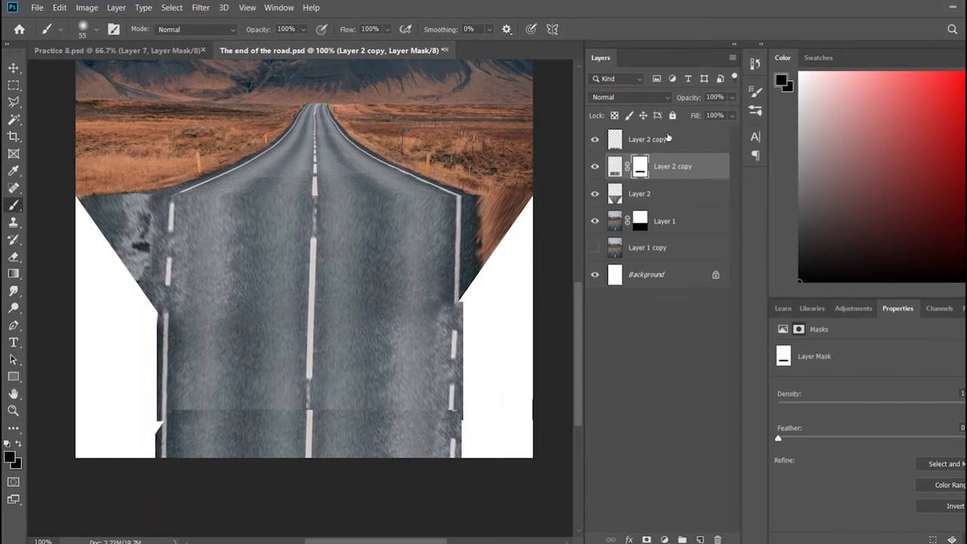
# Mask the top road piece and nudge the bottom strip up to close the gap.
pyautogui.click(668, 138)
pyautogui.click(647, 540)
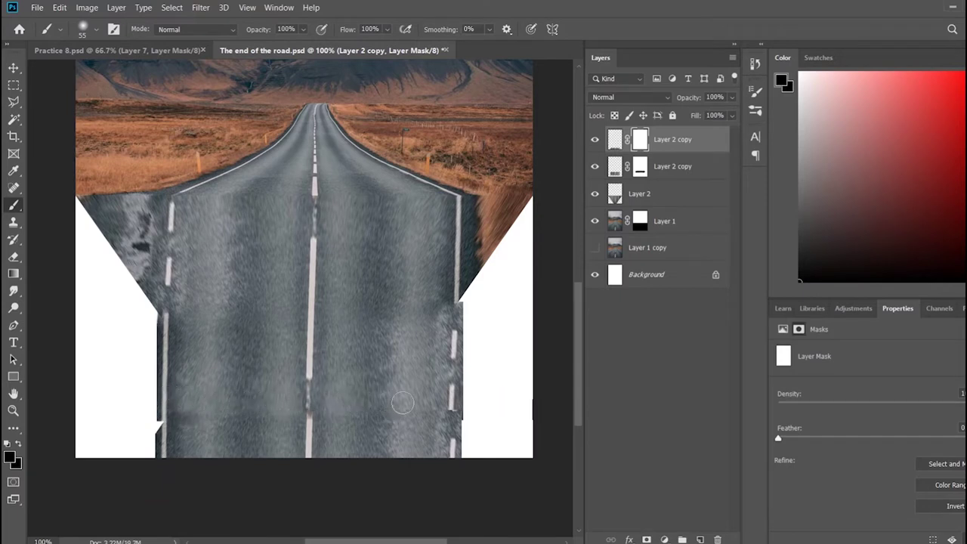
pyautogui.press('v')
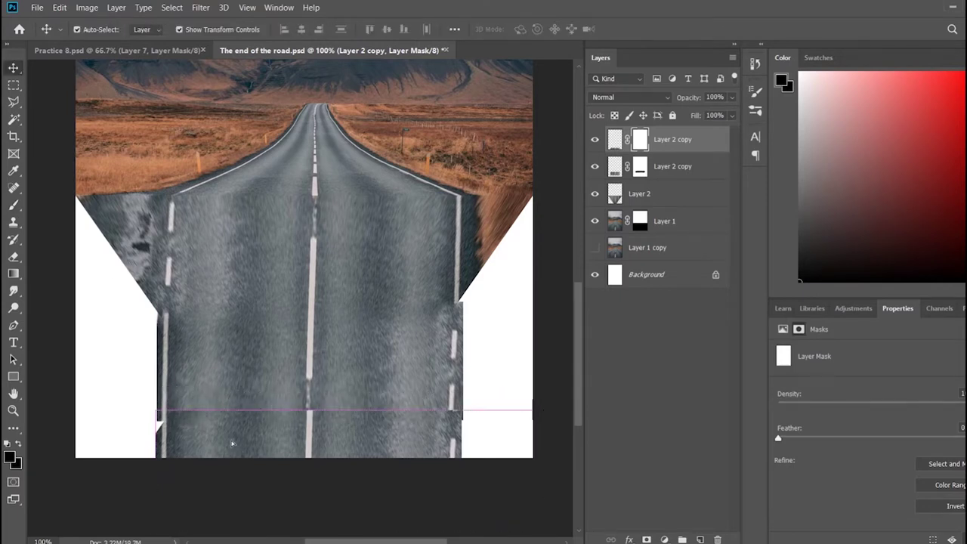
pyautogui.moveTo(288, 443); pyautogui.dragTo(289, 422)
pyautogui.click(112, 317)
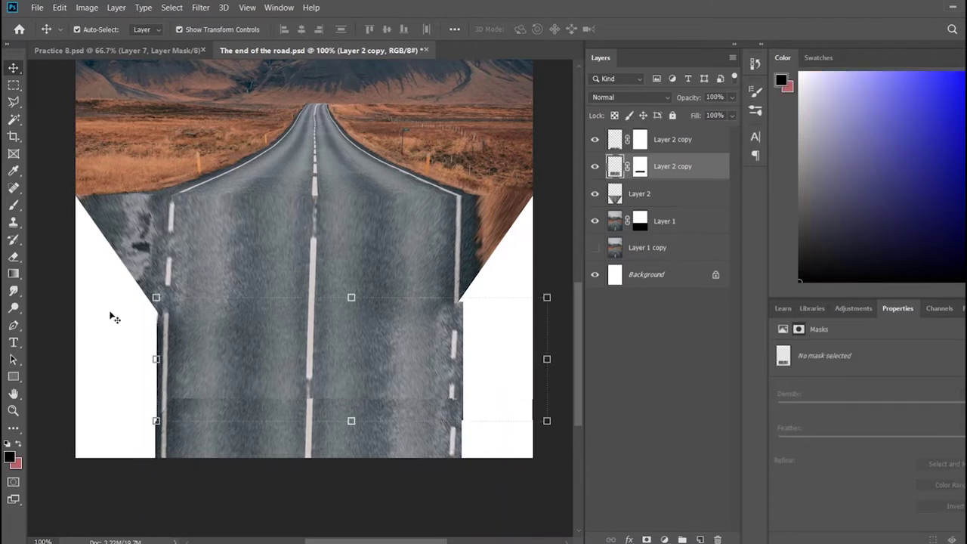
pyautogui.click(13, 206)
pyautogui.click(640, 139)
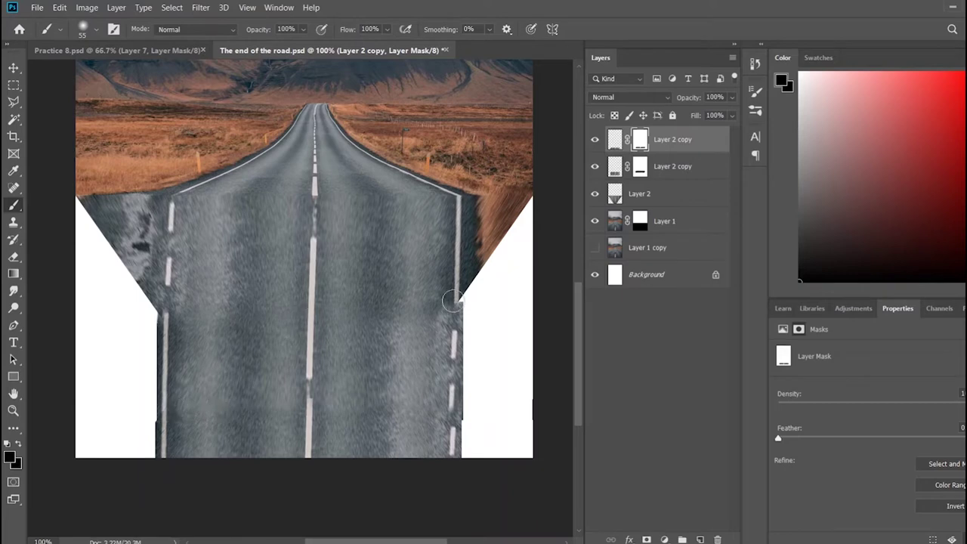
# Fill the white corner gap on the middle road piece with cloned road texture.
pyautogui.scroll(1, 453, 303)
pyautogui.scroll(2, 453, 302)
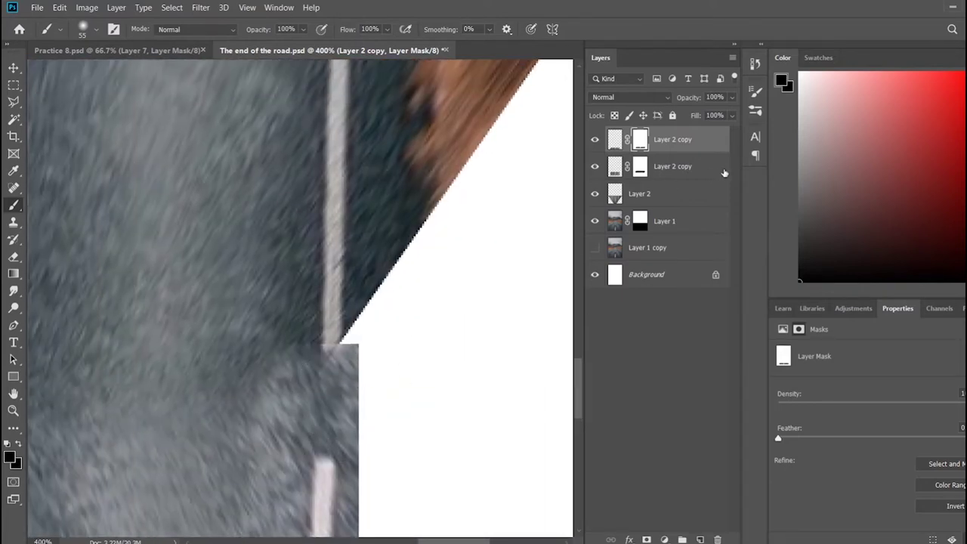
pyautogui.click(725, 174)
pyautogui.press('s')
pyautogui.moveTo(344, 349); pyautogui.dragTo(329, 335)
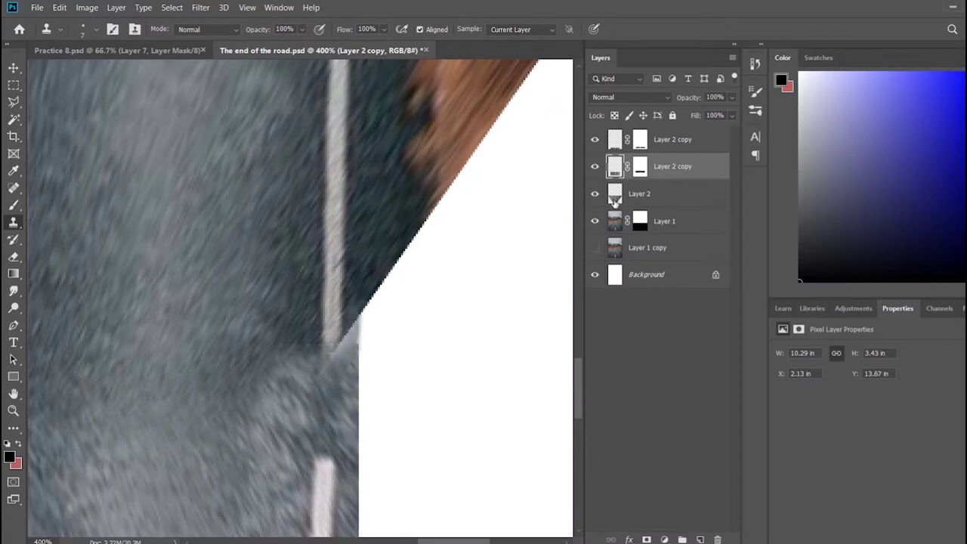
# Mask out Layer 2's tapered corner triangles, then paste the cliff photo as Layer 3.
pyautogui.hotkey('alt', '[')
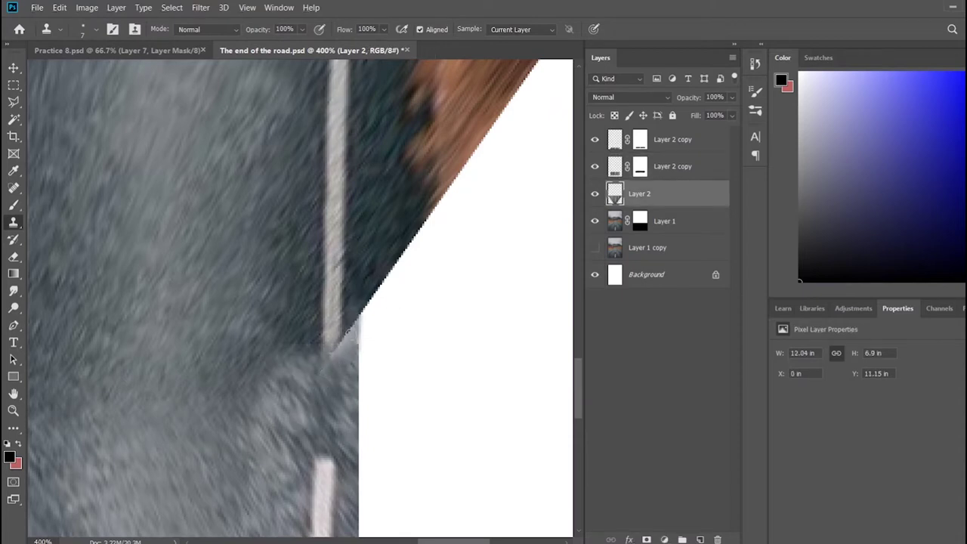
pyautogui.hotkey('ctrl', '0')
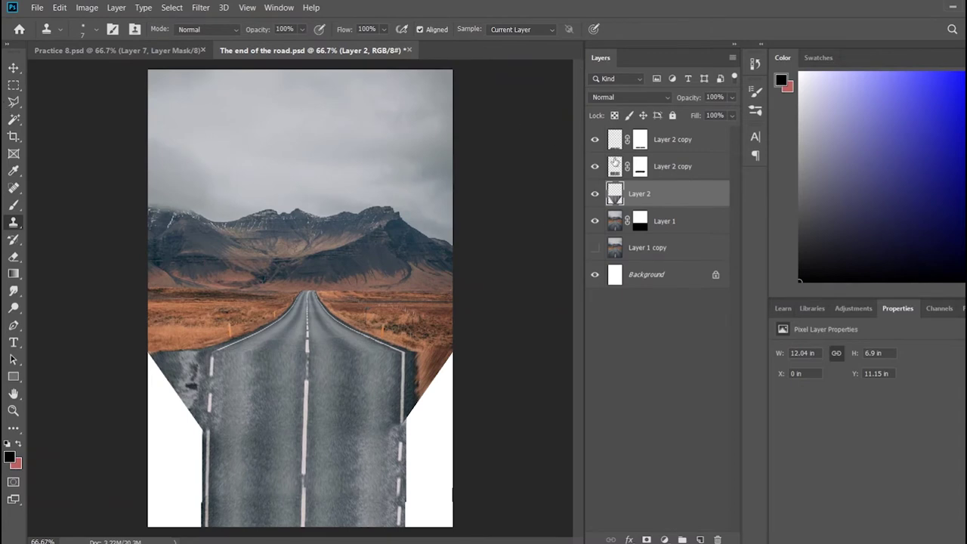
pyautogui.click(647, 539)
pyautogui.press('b')
pyautogui.moveTo(151, 358)
pyautogui.mouseDown()
pyautogui.moveTo(188, 441)
pyautogui.moveTo(193, 378)
pyautogui.moveTo(182, 470)
pyautogui.mouseUp()
pyautogui.moveTo(421, 440)
pyautogui.mouseDown()
pyautogui.moveTo(426, 388)
pyautogui.moveTo(419, 399)
pyautogui.moveTo(432, 382)
pyautogui.mouseUp()
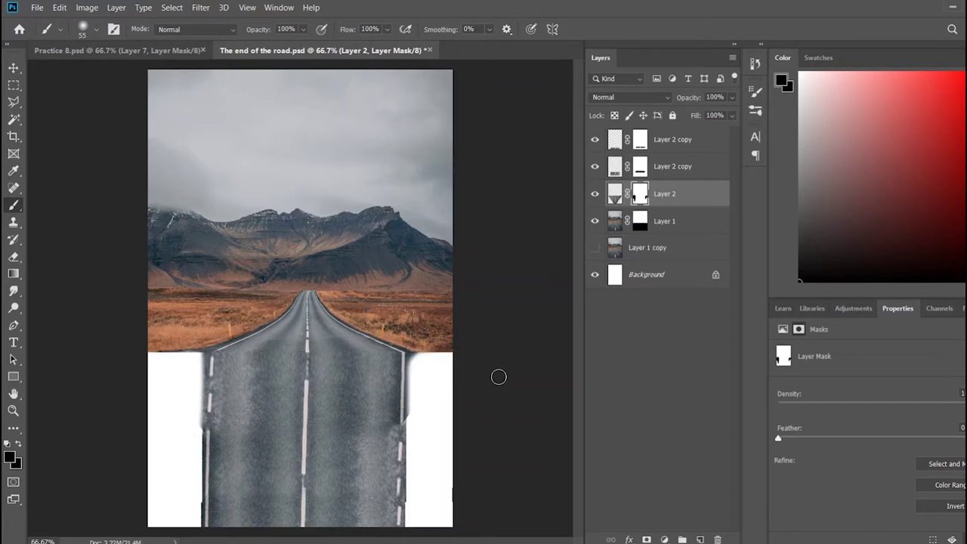
pyautogui.press('x')
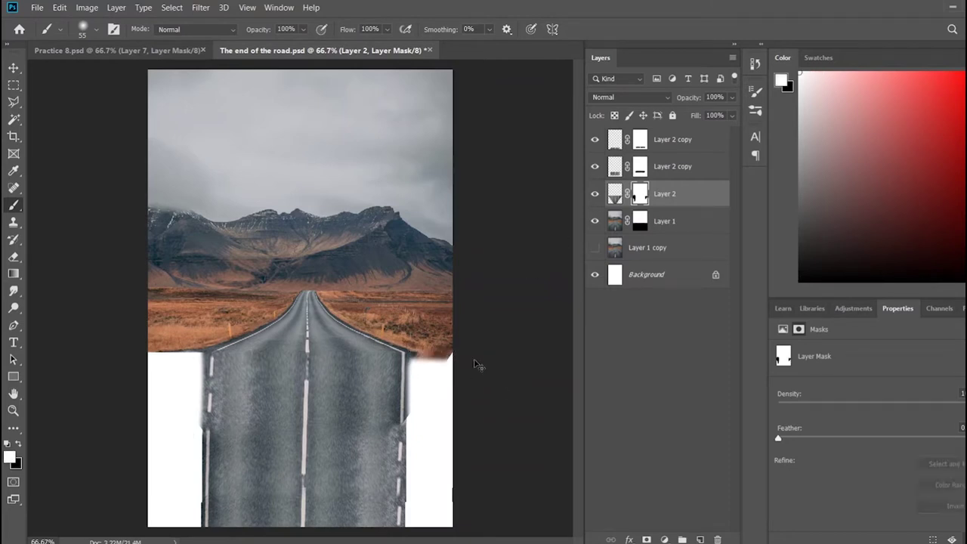
pyautogui.click(656, 375)
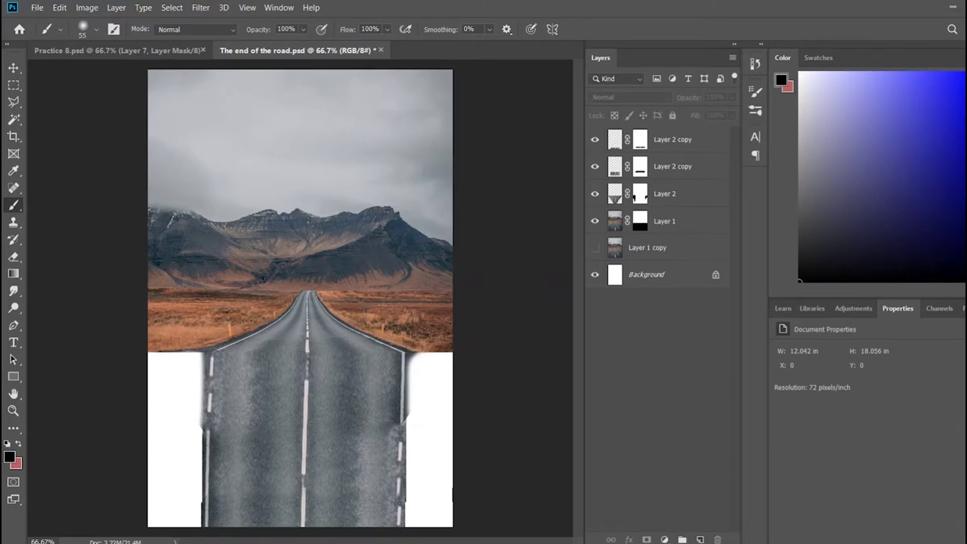
pyautogui.hotkey('ctrl', 'v')
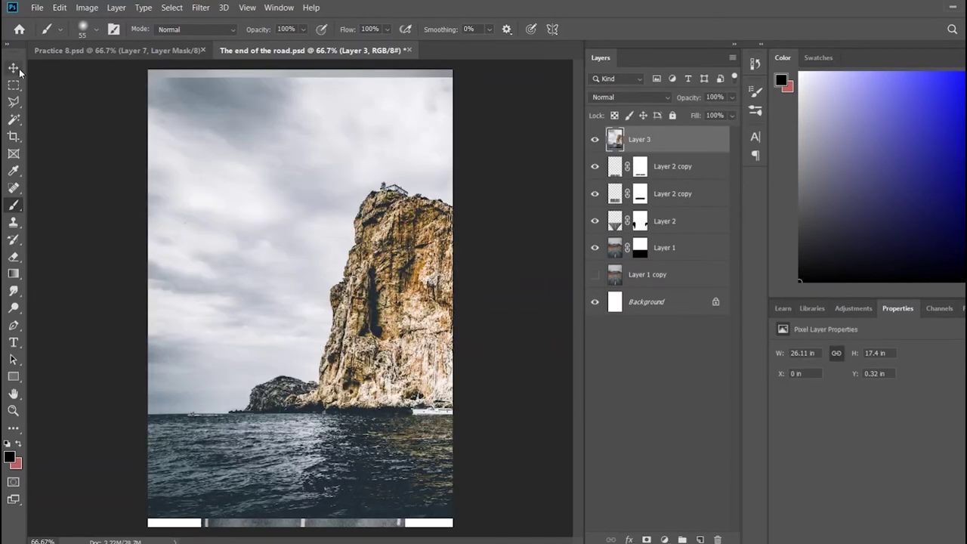
# Scale the cliff photo to about 73%, then mask and paint out its sky.
pyautogui.hotkey('ctrl', 't')
pyautogui.moveTo(323, 195)
pyautogui.mouseDown()
pyautogui.moveTo(83, 189)
pyautogui.moveTo(260, 284)
pyautogui.mouseUp()
pyautogui.press('Return')
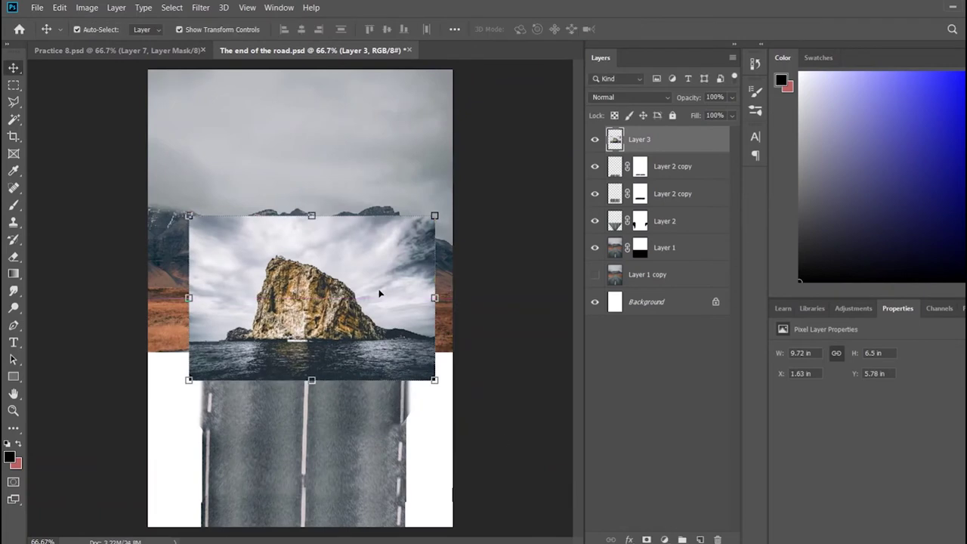
pyautogui.click(646, 540)
pyautogui.press('b')
pyautogui.press('x')
pyautogui.moveTo(193, 225)
pyautogui.mouseDown()
pyautogui.moveTo(333, 242)
pyautogui.moveTo(382, 307)
pyautogui.moveTo(362, 351)
pyautogui.moveTo(200, 351)
pyautogui.moveTo(302, 227)
pyautogui.moveTo(204, 316)
pyautogui.moveTo(189, 400)
pyautogui.moveTo(431, 380)
pyautogui.moveTo(426, 274)
pyautogui.moveTo(427, 341)
pyautogui.moveTo(337, 504)
pyautogui.mouseUp()
# Enlarge the cliff photo to about 377% and move Layer 3 below Layer 1.
pyautogui.hotkey('ctrl', 't')
pyautogui.moveTo(412, 367)
pyautogui.mouseDown()
pyautogui.moveTo(439, 343)
pyautogui.moveTo(475, 333)
pyautogui.mouseUp()
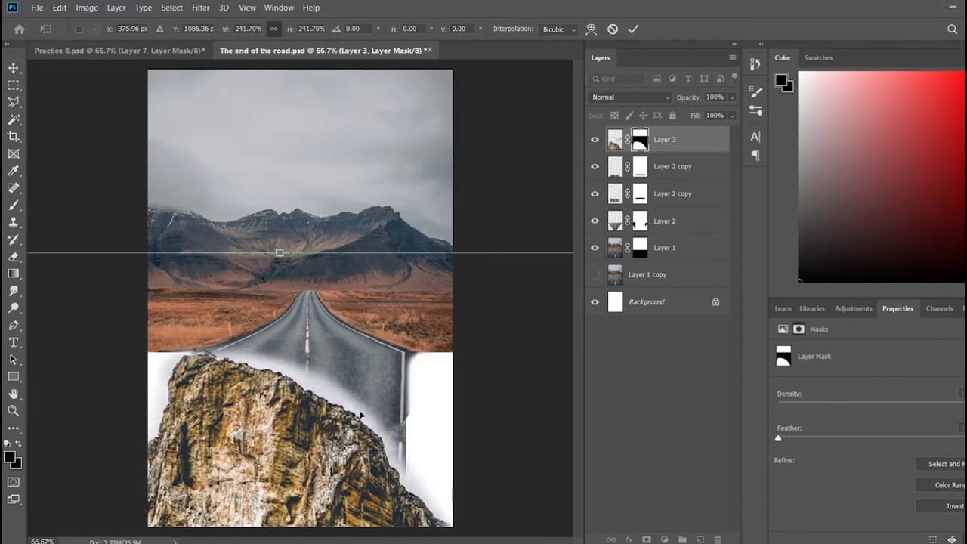
pyautogui.hotkey('ctrl', '-')
pyautogui.hotkey('ctrl', '-')
pyautogui.hotkey('ctrl', '-')
pyautogui.moveTo(413, 281)
pyautogui.mouseDown()
pyautogui.moveTo(510, 183)
pyautogui.moveTo(284, 356)
pyautogui.mouseUp()
pyautogui.press('Return')
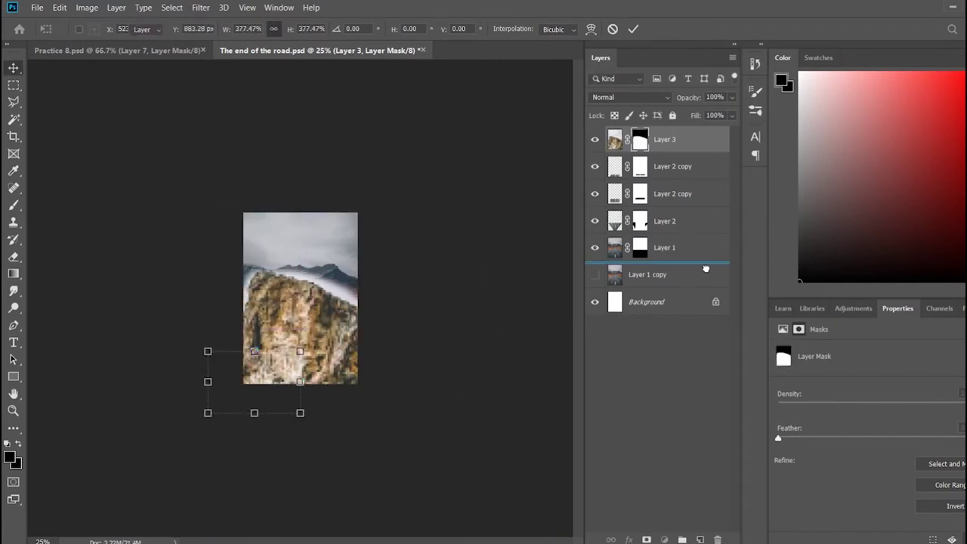
pyautogui.moveTo(665, 139); pyautogui.dragTo(666, 261)
pyautogui.click(395, 363)
pyautogui.click(665, 247)
pyautogui.click(853, 309)
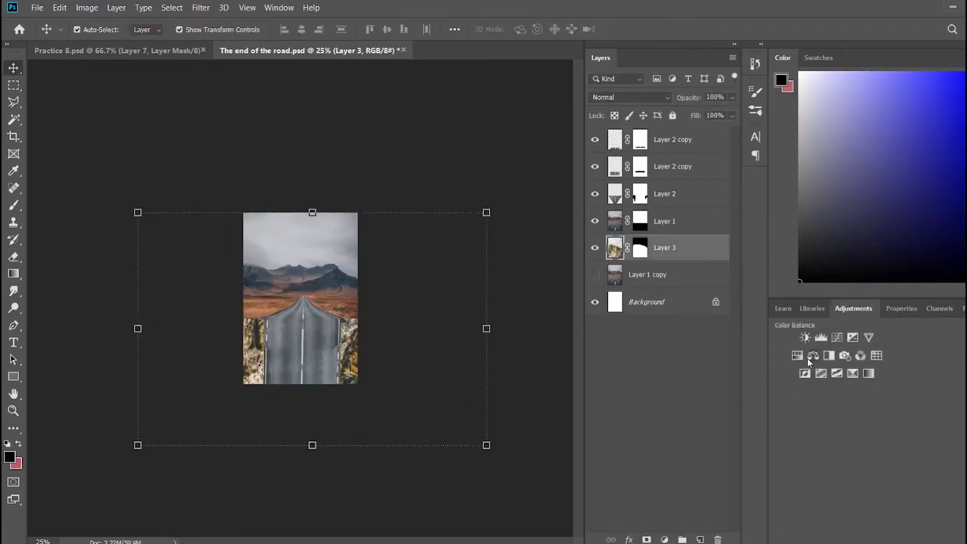
# Lower the Hue/Saturation saturation and lightness to make the rock dark grey.
pyautogui.click(802, 368)
pyautogui.moveTo(864, 431); pyautogui.dragTo(815, 427)
pyautogui.moveTo(886, 453); pyautogui.dragTo(815, 456)
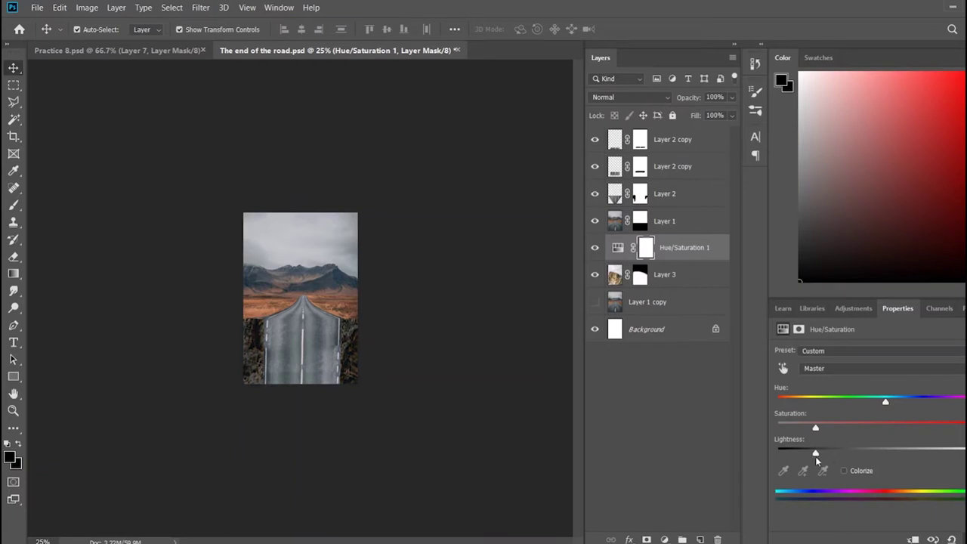
pyautogui.click(393, 453)
pyautogui.hotkey('ctrl', '+')
pyautogui.hotkey('ctrl', '+')
pyautogui.hotkey('ctrl', '+')
# Shrink the cliff layer to about 70% and reposition it beside the road.
pyautogui.click(511, 405)
pyautogui.click(511, 406)
pyautogui.click(511, 405)
pyautogui.hotkey('ctrl', '-')
pyautogui.hotkey('ctrl', '-')
pyautogui.moveTo(84, 183)
pyautogui.mouseDown()
pyautogui.moveTo(154, 273)
pyautogui.moveTo(86, 257)
pyautogui.mouseUp()
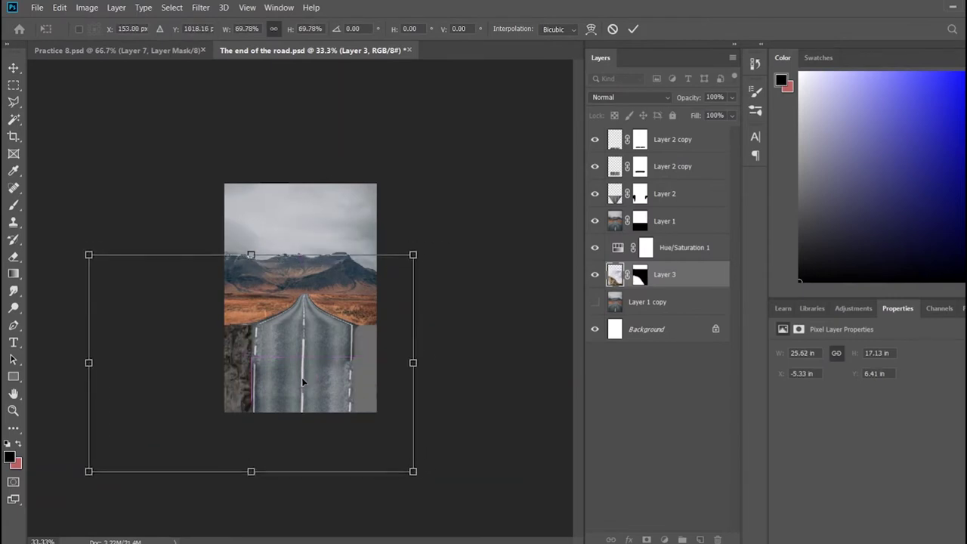
pyautogui.press('Return')
# Duplicate the cliff and its adjustment onto the road's right side, clipping each adjustment to its cliff.
pyautogui.keyDown('ctrl'); pyautogui.click(703, 247); pyautogui.keyUp('ctrl')
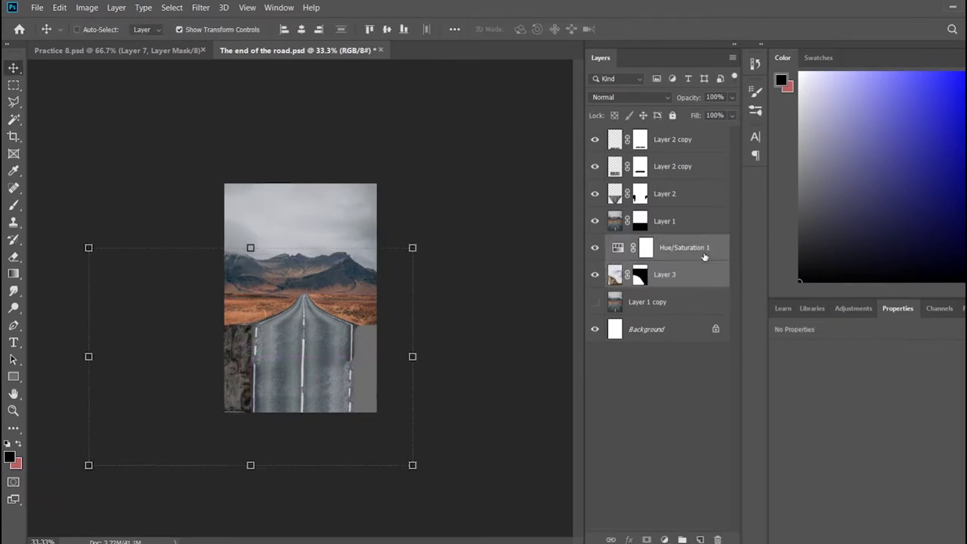
pyautogui.moveTo(317, 378); pyautogui.dragTo(356, 382)
pyautogui.keyDown('alt'); pyautogui.click(693, 261); pyautogui.keyUp('alt')
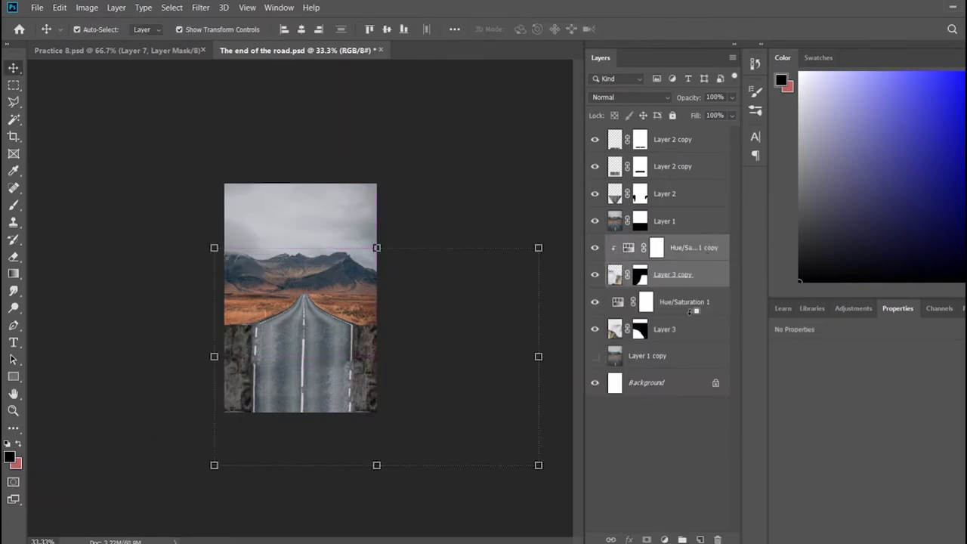
pyautogui.keyDown('alt'); pyautogui.click(694, 315); pyautogui.keyUp('alt')
pyautogui.click(404, 471)
pyautogui.hotkey('ctrl', '+')
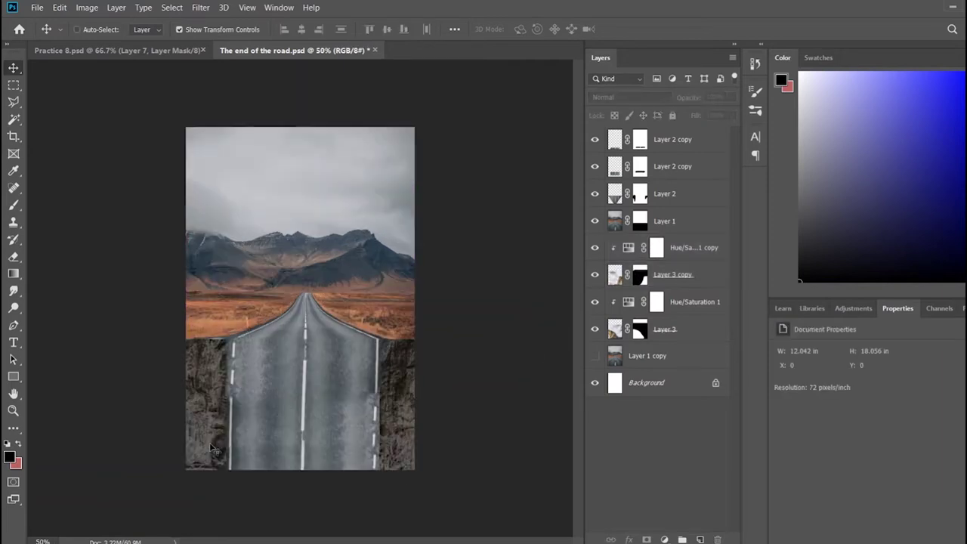
pyautogui.hotkey('ctrl', '+')
pyautogui.hotkey('ctrl', '+')
pyautogui.scroll(-5, 359, 337)
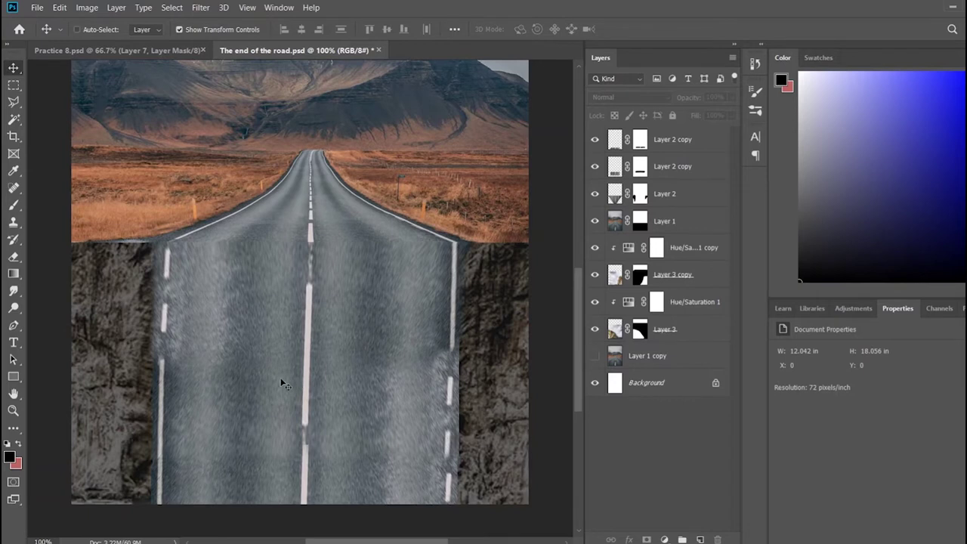
pyautogui.hotkey('ctrl', '-')
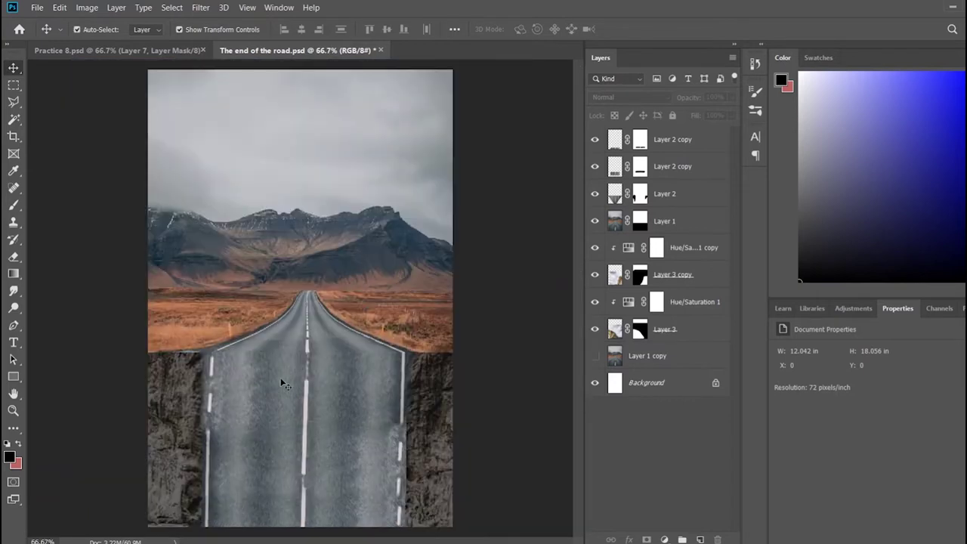
# On a new layer, softly brush black over the sky and image edges to darken them.
pyautogui.click(700, 539)
pyautogui.press('b')
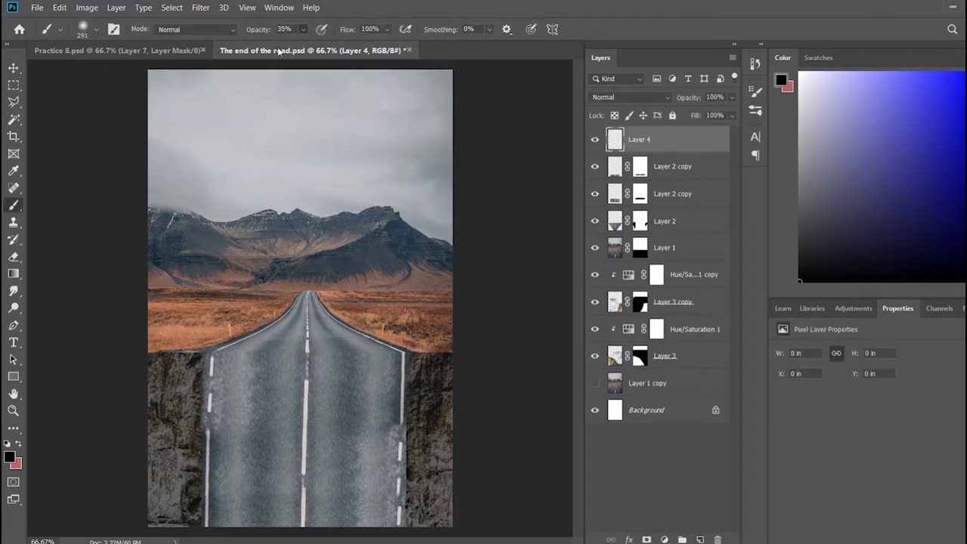
pyautogui.moveTo(155, 501)
pyautogui.mouseDown()
pyautogui.moveTo(128, 399)
pyautogui.moveTo(209, 48)
pyautogui.moveTo(400, 97)
pyautogui.moveTo(461, 411)
pyautogui.moveTo(341, 514)
pyautogui.moveTo(468, 410)
pyautogui.moveTo(147, 496)
pyautogui.moveTo(477, 522)
pyautogui.moveTo(145, 411)
pyautogui.moveTo(156, 507)
pyautogui.moveTo(326, 509)
pyautogui.moveTo(442, 490)
pyautogui.mouseUp()
pyautogui.moveTo(117, 188)
pyautogui.mouseDown()
pyautogui.moveTo(486, 108)
pyautogui.moveTo(119, 205)
pyautogui.mouseUp()
pyautogui.press(']')
pyautogui.press(']')
pyautogui.moveTo(148, 71)
pyautogui.mouseDown()
pyautogui.moveTo(287, 169)
pyautogui.moveTo(194, 302)
pyautogui.moveTo(468, 184)
pyautogui.moveTo(184, 442)
pyautogui.moveTo(255, 453)
pyautogui.moveTo(269, 356)
pyautogui.moveTo(454, 443)
pyautogui.moveTo(419, 334)
pyautogui.mouseUp()
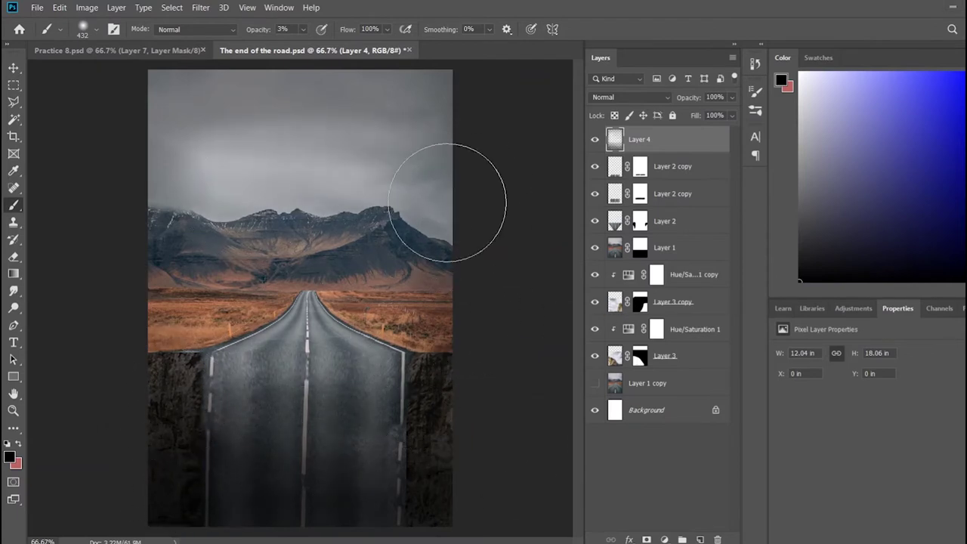
# Paste the hiker-on-rock photo as a new layer and scale it down to about 46%.
pyautogui.hotkey('ctrl', 'v')
pyautogui.press('v')
pyautogui.hotkey('ctrl', 't')
pyautogui.moveTo(159, 161)
pyautogui.mouseDown()
pyautogui.moveTo(278, 252)
pyautogui.moveTo(151, 194)
pyautogui.mouseUp()
pyautogui.press('Return')
# Add a layer mask to the hiker photo and paint 100% black to reveal the road and mountains.
pyautogui.click(646, 539)
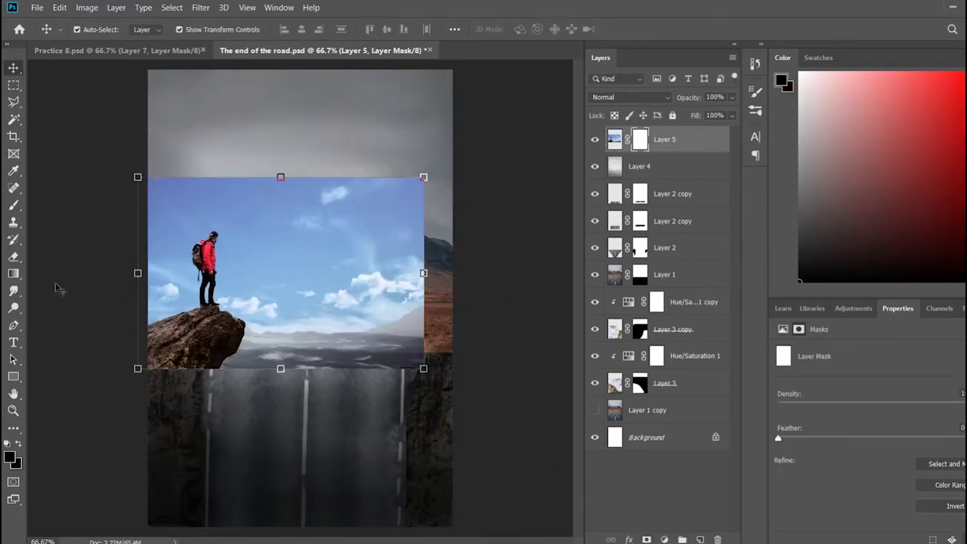
pyautogui.click(13, 207)
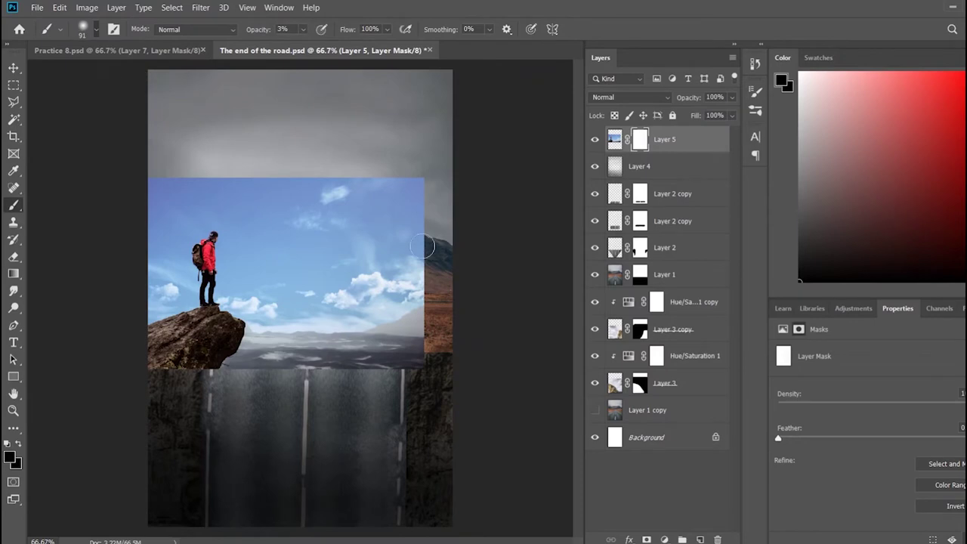
pyautogui.press('0')
pyautogui.moveTo(428, 413); pyautogui.dragTo(279, 398)
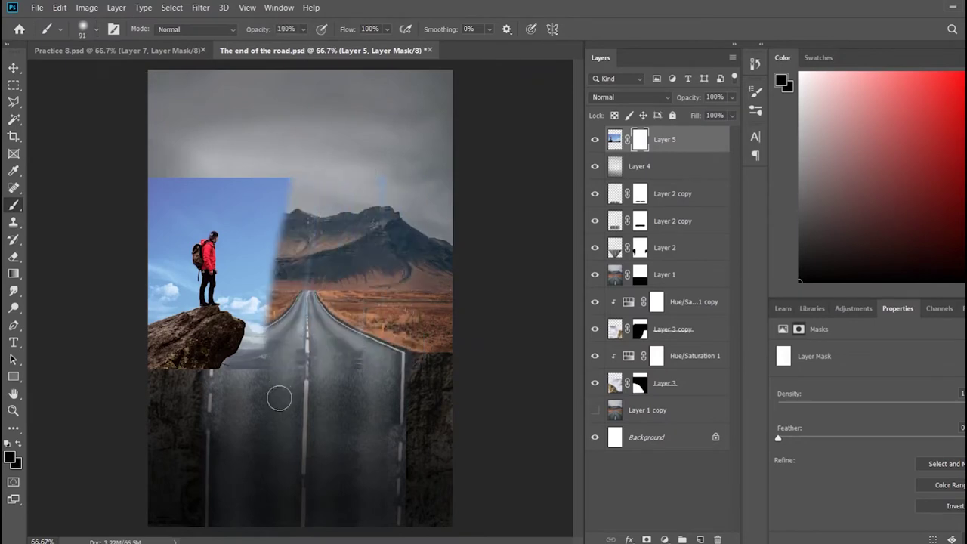
pyautogui.moveTo(162, 181)
pyautogui.mouseDown()
pyautogui.moveTo(270, 216)
pyautogui.moveTo(175, 371)
pyautogui.moveTo(166, 359)
pyautogui.moveTo(173, 272)
pyautogui.mouseUp()
pyautogui.scroll(5, 209, 298)
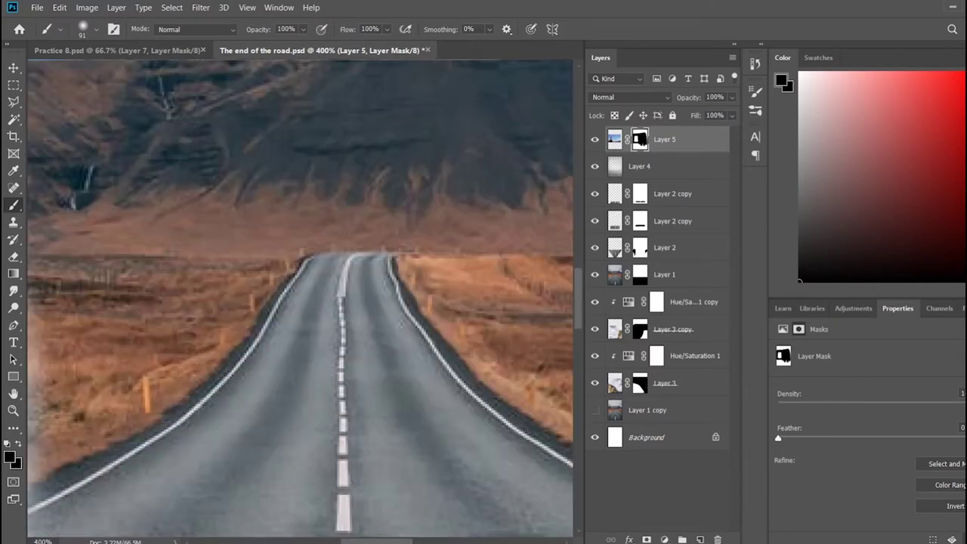
pyautogui.scroll(-5, 383, 408)
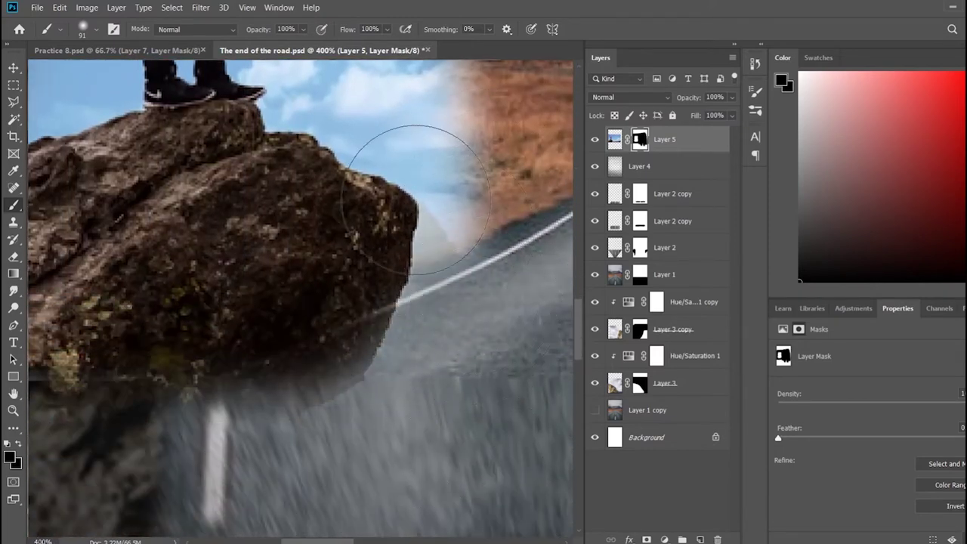
# Mask away more sky to reveal the hillside right of the rock and below the hiker's head.
pyautogui.moveTo(468, 250)
pyautogui.mouseDown()
pyautogui.moveTo(424, 355)
pyautogui.moveTo(415, 257)
pyautogui.moveTo(446, 197)
pyautogui.moveTo(369, 149)
pyautogui.moveTo(442, 274)
pyautogui.mouseUp()
pyautogui.scroll(5, 443, 274)
pyautogui.moveTo(355, 393); pyautogui.dragTo(295, 295)
pyautogui.moveTo(341, 318)
pyautogui.mouseDown()
pyautogui.moveTo(323, 274)
pyautogui.moveTo(270, 273)
pyautogui.moveTo(324, 287)
pyautogui.mouseUp()
pyautogui.scroll(5, 323, 287)
pyautogui.moveTo(302, 106)
pyautogui.mouseDown()
pyautogui.moveTo(273, 329)
pyautogui.moveTo(453, 438)
pyautogui.moveTo(302, 337)
pyautogui.moveTo(295, 280)
pyautogui.moveTo(306, 258)
pyautogui.moveTo(393, 174)
pyautogui.mouseUp()
pyautogui.scroll(5, 352, 222)
pyautogui.moveTo(352, 222)
pyautogui.mouseDown()
pyautogui.moveTo(184, 238)
pyautogui.moveTo(182, 288)
pyautogui.mouseUp()
pyautogui.scroll(-3, 182, 288)
pyautogui.moveTo(280, 227)
pyautogui.mouseDown()
pyautogui.moveTo(227, 219)
pyautogui.moveTo(128, 257)
pyautogui.moveTo(76, 325)
pyautogui.moveTo(65, 416)
pyautogui.moveTo(76, 499)
pyautogui.mouseUp()
pyautogui.scroll(-5, 76, 498)
# Extend the mask reveal down the hiker's left side and the ground left of the rock.
pyautogui.moveTo(94, 302)
pyautogui.mouseDown()
pyautogui.moveTo(91, 423)
pyautogui.moveTo(76, 488)
pyautogui.mouseUp()
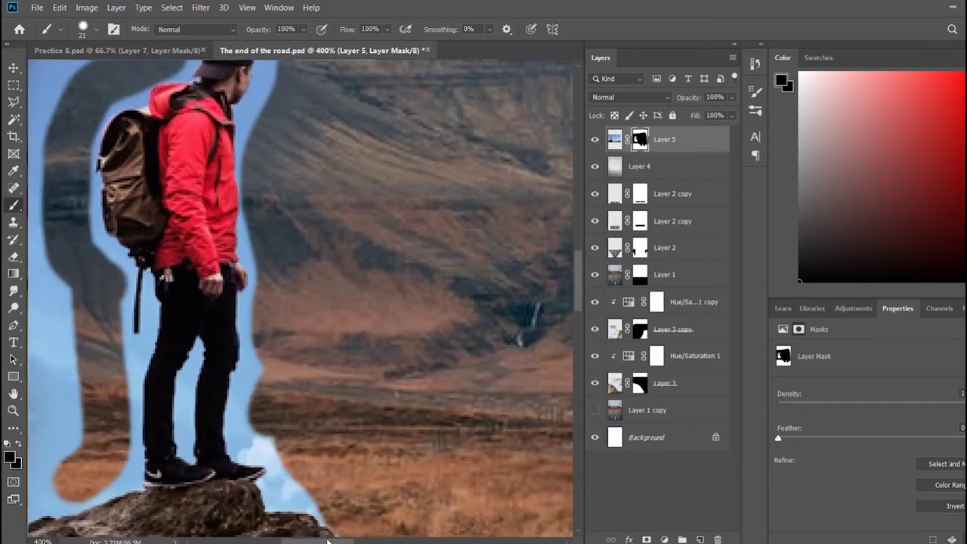
pyautogui.hscroll(-5, 327, 533)
pyautogui.scroll(-2, 309, 264)
pyautogui.moveTo(182, 445)
pyautogui.mouseDown()
pyautogui.moveTo(400, 384)
pyautogui.moveTo(352, 313)
pyautogui.moveTo(259, 340)
pyautogui.moveTo(362, 205)
pyautogui.mouseUp()
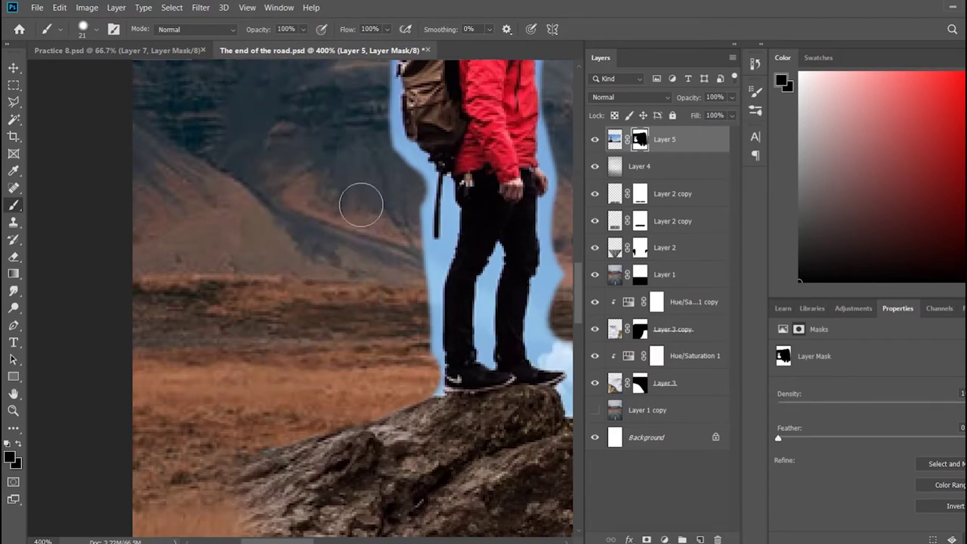
pyautogui.scroll(3, 361, 205)
pyautogui.scroll(3, 325, 233)
pyautogui.moveTo(363, 118); pyautogui.dragTo(423, 227)
pyautogui.scroll(-6, 423, 227)
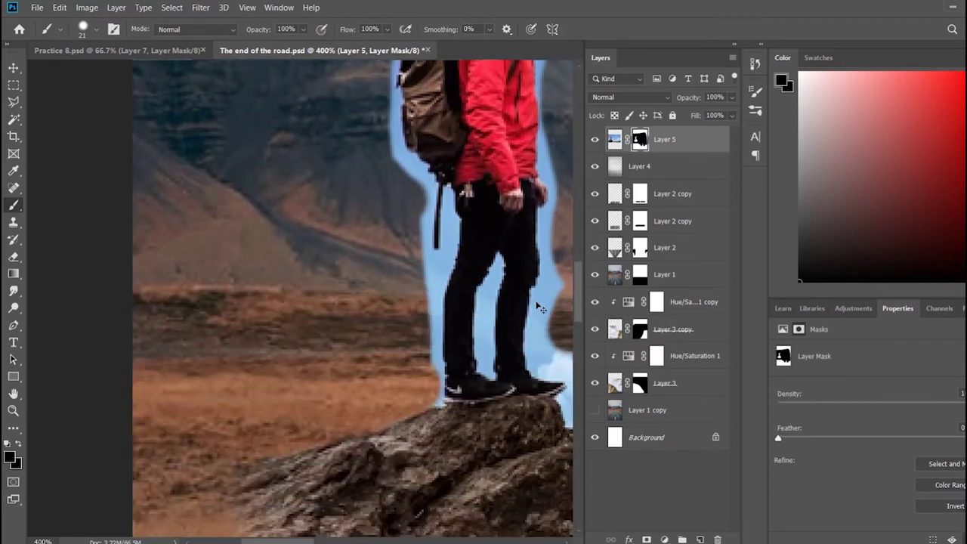
pyautogui.scroll(4, 541, 308)
pyautogui.hscroll(3, 163, 137)
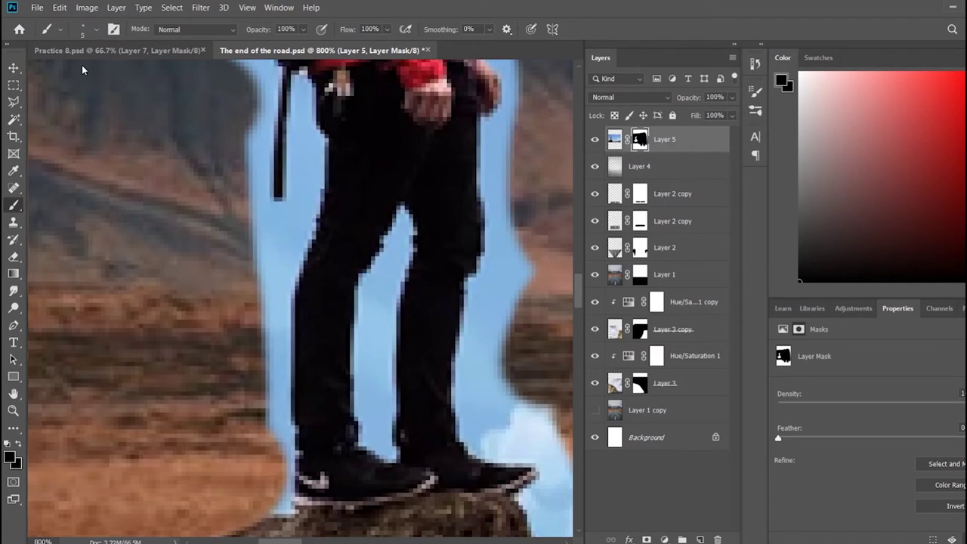
# Paint out the blue sky fringes beside the hiker's leg, backpack strap and between his legs.
pyautogui.moveTo(284, 465)
pyautogui.mouseDown()
pyautogui.moveTo(281, 333)
pyautogui.moveTo(261, 280)
pyautogui.moveTo(274, 274)
pyautogui.moveTo(276, 291)
pyautogui.moveTo(316, 195)
pyautogui.moveTo(320, 128)
pyautogui.moveTo(293, 264)
pyautogui.moveTo(315, 168)
pyautogui.mouseUp()
pyautogui.scroll(3, 321, 129)
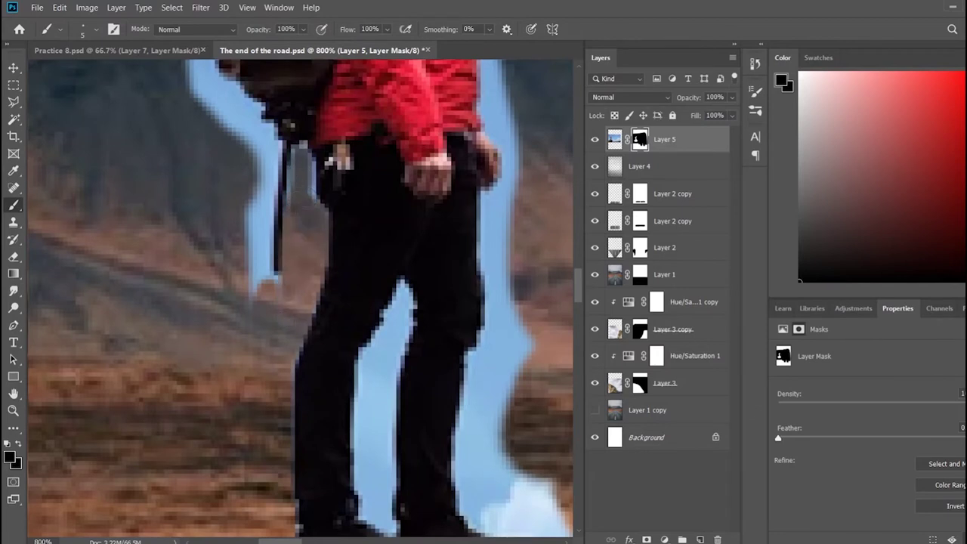
pyautogui.moveTo(242, 324)
pyautogui.mouseDown()
pyautogui.moveTo(268, 287)
pyautogui.moveTo(271, 153)
pyautogui.mouseUp()
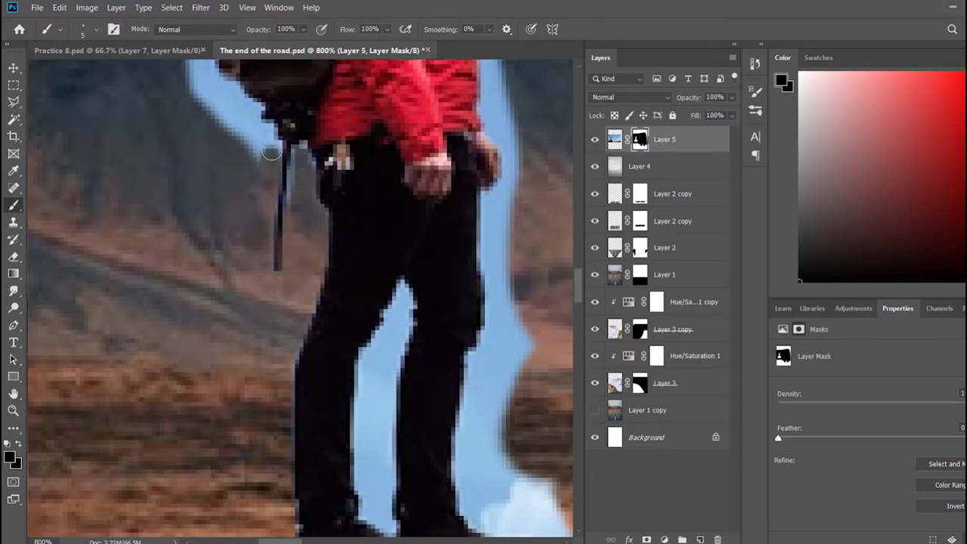
pyautogui.moveTo(402, 298)
pyautogui.mouseDown()
pyautogui.moveTo(385, 510)
pyautogui.moveTo(369, 529)
pyautogui.moveTo(364, 371)
pyautogui.moveTo(392, 306)
pyautogui.mouseUp()
pyautogui.moveTo(378, 351); pyautogui.dragTo(376, 507)
pyautogui.scroll(-2, 453, 340)
pyautogui.moveTo(464, 333)
pyautogui.mouseDown()
pyautogui.moveTo(468, 428)
pyautogui.moveTo(529, 454)
pyautogui.moveTo(538, 529)
pyautogui.mouseUp()
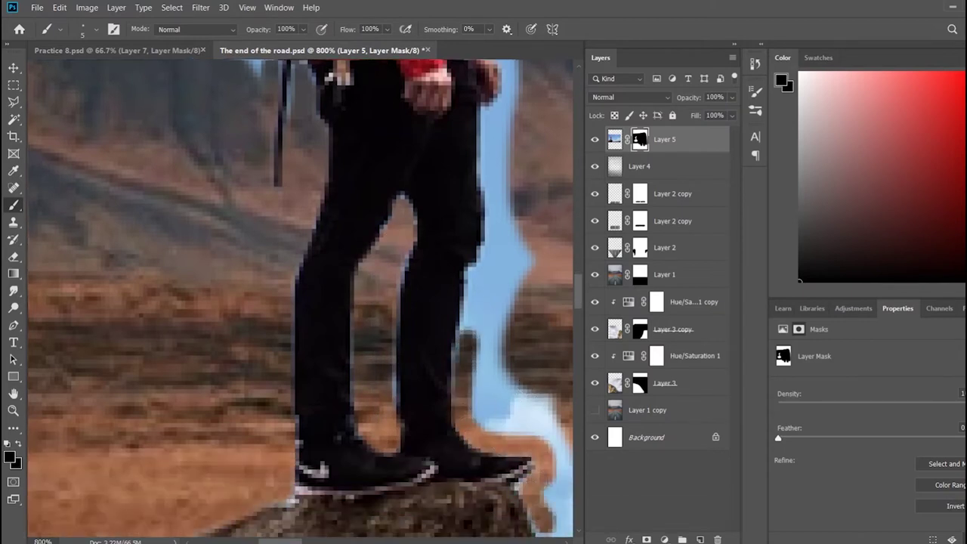
pyautogui.scroll(-1, 360, 363)
pyautogui.hscroll(3, 359, 363)
pyautogui.scroll(-2, 359, 363)
pyautogui.moveTo(302, 333)
pyautogui.mouseDown()
pyautogui.moveTo(318, 356)
pyautogui.moveTo(371, 363)
pyautogui.moveTo(506, 449)
pyautogui.mouseUp()
pyautogui.moveTo(507, 450)
pyautogui.mouseDown()
pyautogui.moveTo(330, 361)
pyautogui.moveTo(371, 325)
pyautogui.moveTo(310, 302)
pyautogui.moveTo(265, 242)
pyautogui.moveTo(244, 159)
pyautogui.moveTo(214, 194)
pyautogui.moveTo(280, 186)
pyautogui.moveTo(274, 330)
pyautogui.moveTo(261, 198)
pyautogui.mouseUp()
pyautogui.scroll(2, 214, 194)
pyautogui.scroll(6, 273, 232)
pyautogui.scroll(2, 274, 331)
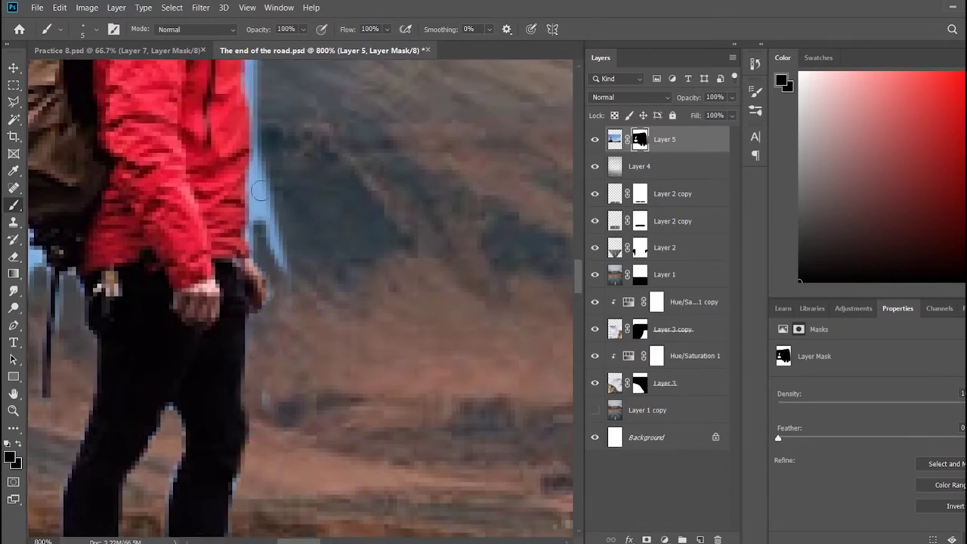
pyautogui.moveTo(256, 143)
pyautogui.mouseDown()
pyautogui.moveTo(254, 249)
pyautogui.moveTo(257, 127)
pyautogui.mouseUp()
pyautogui.scroll(5, 249, 416)
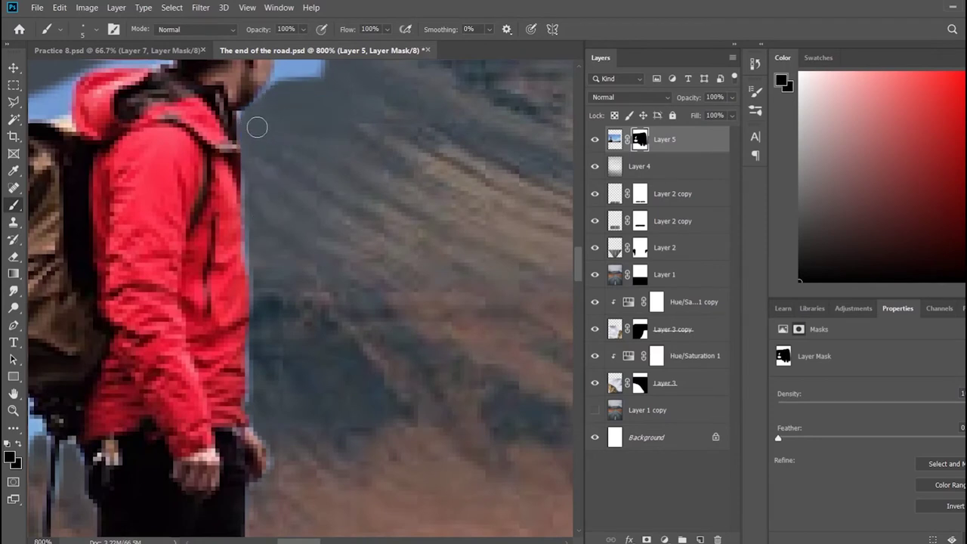
pyautogui.scroll(5, 257, 128)
# Paint out the leftover sky around the hiker's head and cap, then zoom back out.
pyautogui.moveTo(284, 242)
pyautogui.mouseDown()
pyautogui.moveTo(301, 169)
pyautogui.moveTo(305, 197)
pyautogui.moveTo(254, 115)
pyautogui.moveTo(162, 125)
pyautogui.moveTo(154, 141)
pyautogui.mouseUp()
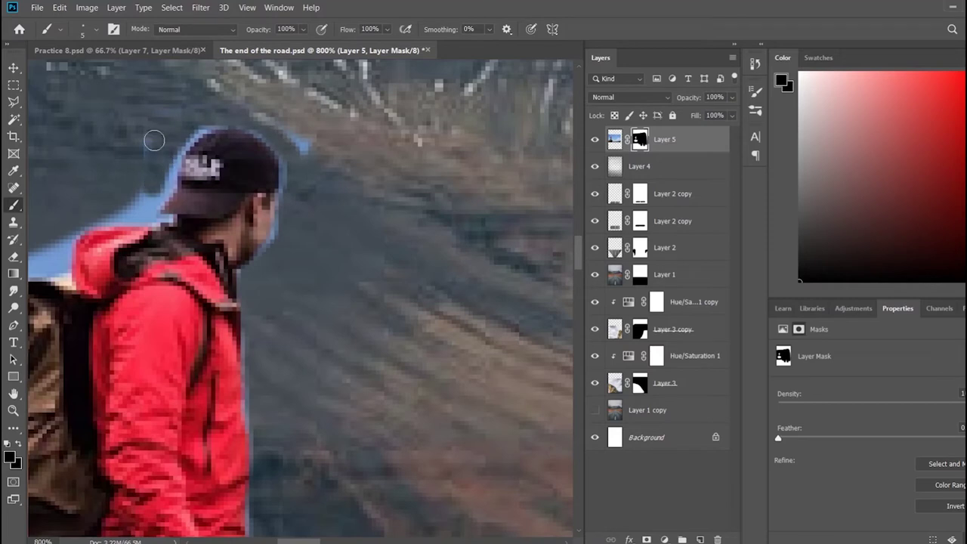
pyautogui.moveTo(162, 186); pyautogui.dragTo(135, 213)
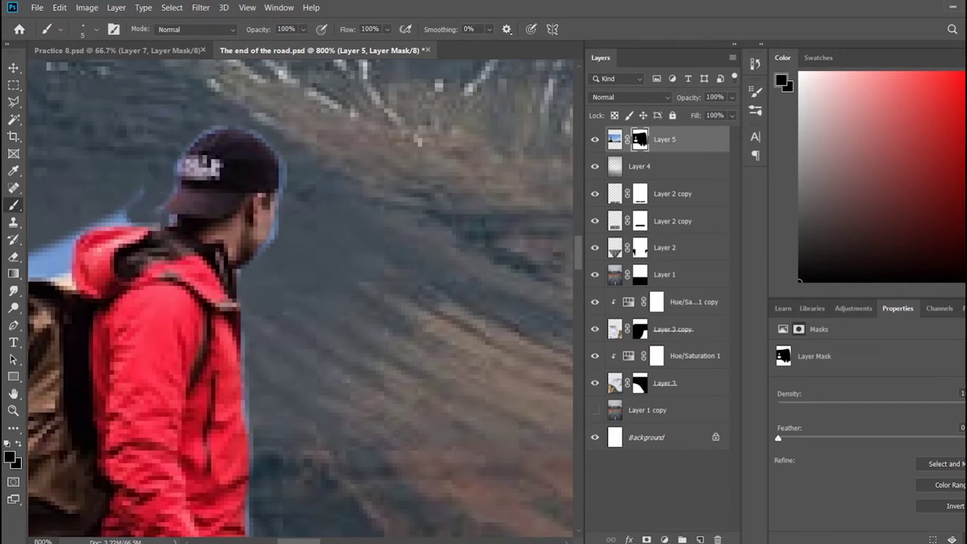
pyautogui.moveTo(304, 542); pyautogui.dragTo(281, 541)
pyautogui.moveTo(227, 397)
pyautogui.mouseDown()
pyautogui.moveTo(212, 307)
pyautogui.moveTo(302, 257)
pyautogui.moveTo(258, 254)
pyautogui.moveTo(219, 393)
pyautogui.moveTo(223, 529)
pyautogui.mouseUp()
pyautogui.scroll(-3, 220, 491)
pyautogui.moveTo(194, 287)
pyautogui.mouseDown()
pyautogui.moveTo(249, 499)
pyautogui.moveTo(231, 415)
pyautogui.mouseUp()
pyautogui.scroll(-2, 324, 443)
pyautogui.scroll(-3, 319, 333)
pyautogui.scroll(-5, 319, 334)
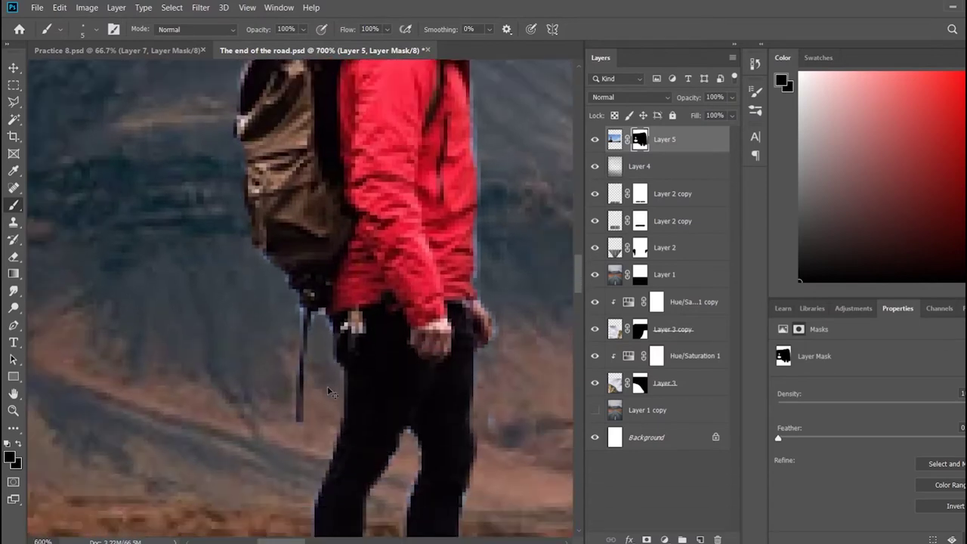
pyautogui.scroll(-3, 399, 237)
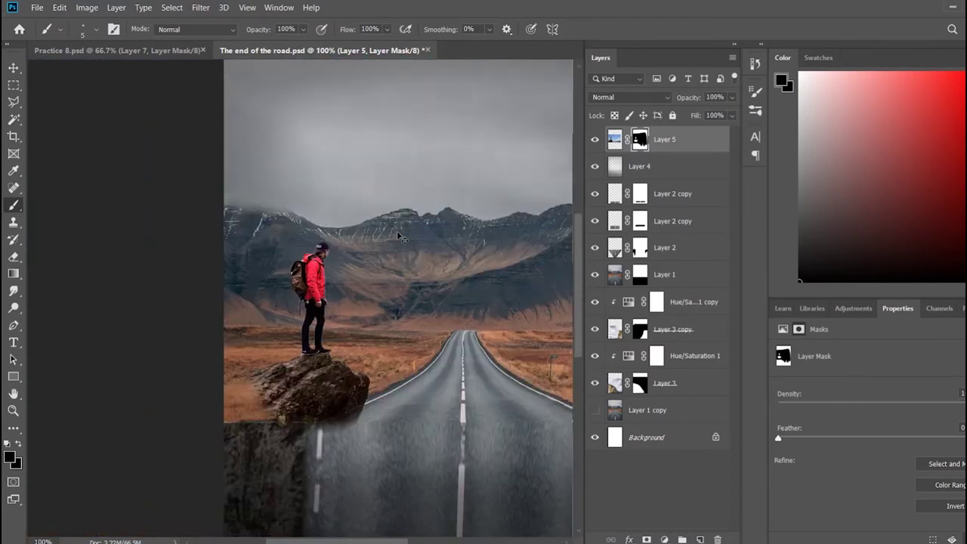
# Nudge the hiker-and-rock layer slightly up-right, then down, and deselect it.
pyautogui.scroll(-1, 399, 236)
pyautogui.press('v')
pyautogui.moveTo(168, 333); pyautogui.dragTo(176, 339)
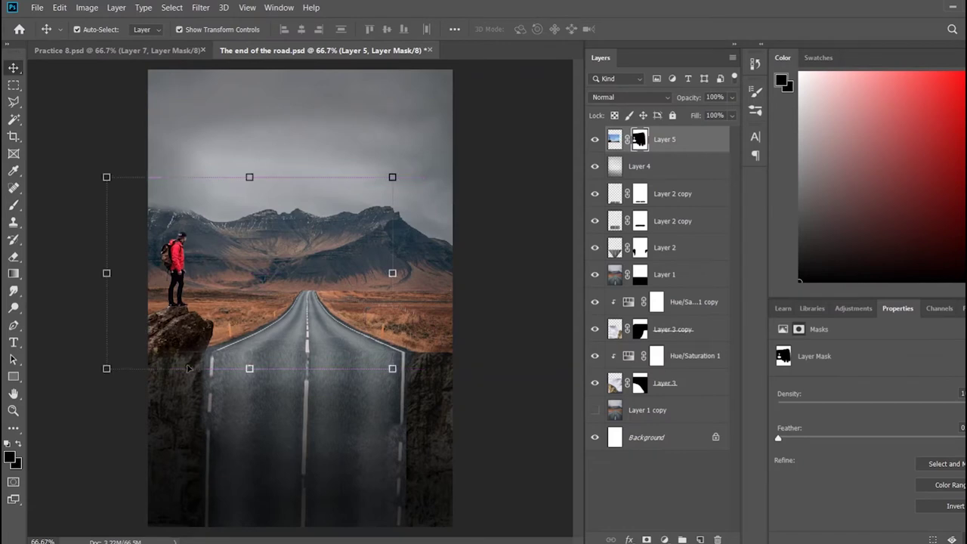
pyautogui.click(13, 204)
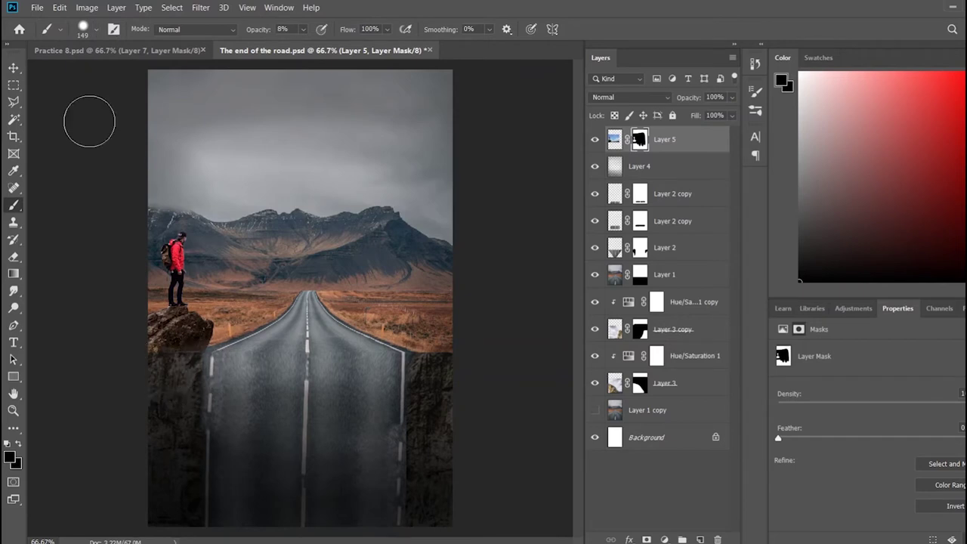
pyautogui.press('v')
pyautogui.moveTo(172, 325); pyautogui.dragTo(174, 330)
pyautogui.click(119, 412)
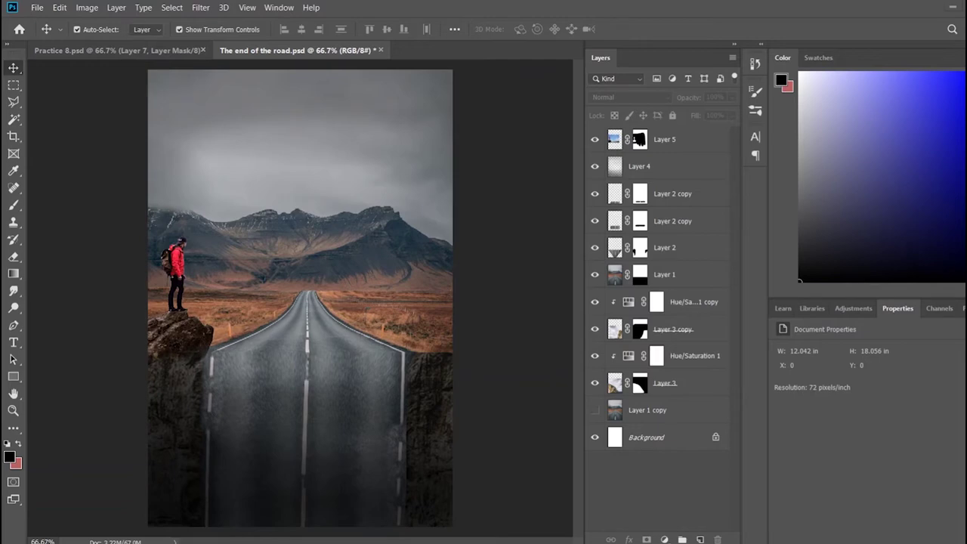
# Paste the cliff photo, scale it down, and mask it to a lassoed piece of rock face.
pyautogui.hotkey('ctrl', 'v')
pyautogui.moveTo(170, 95)
pyautogui.mouseDown()
pyautogui.moveTo(414, 364)
pyautogui.moveTo(362, 350)
pyautogui.mouseUp()
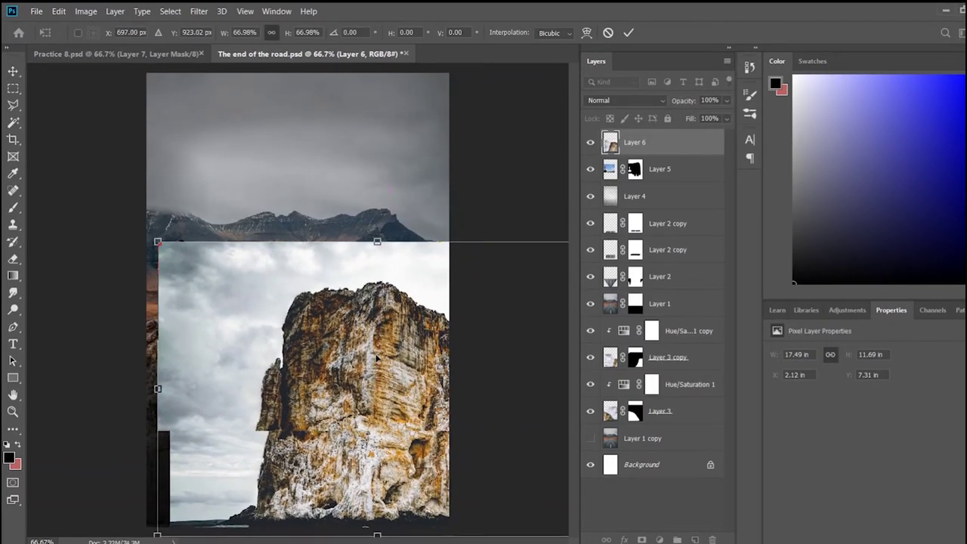
pyautogui.click(13, 105)
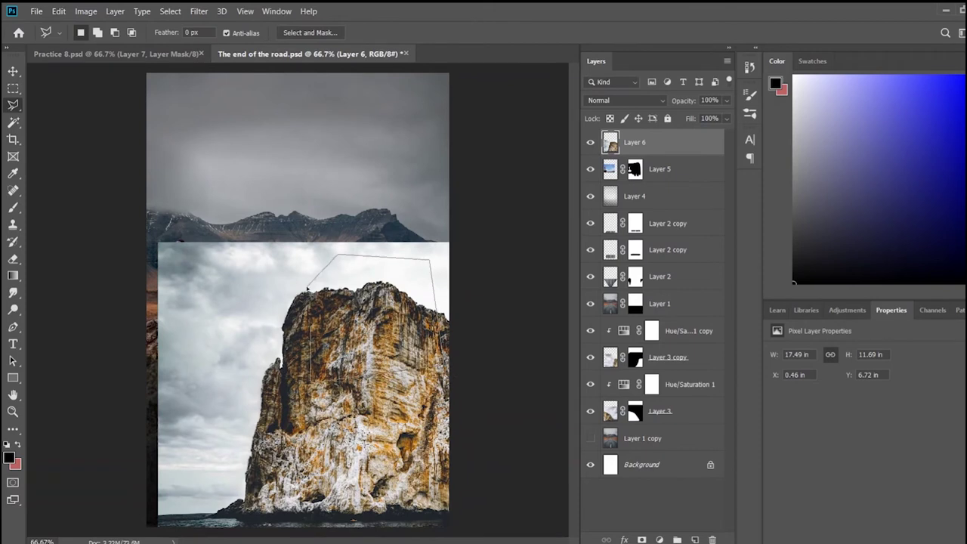
pyautogui.moveTo(313, 257); pyautogui.dragTo(314, 378)
pyautogui.click(642, 540)
# Move the cliff piece to the right of the road and paint out its light rock at full opacity.
pyautogui.press('v')
pyautogui.moveTo(389, 336)
pyautogui.mouseDown()
pyautogui.moveTo(477, 373)
pyautogui.moveTo(486, 402)
pyautogui.mouseUp()
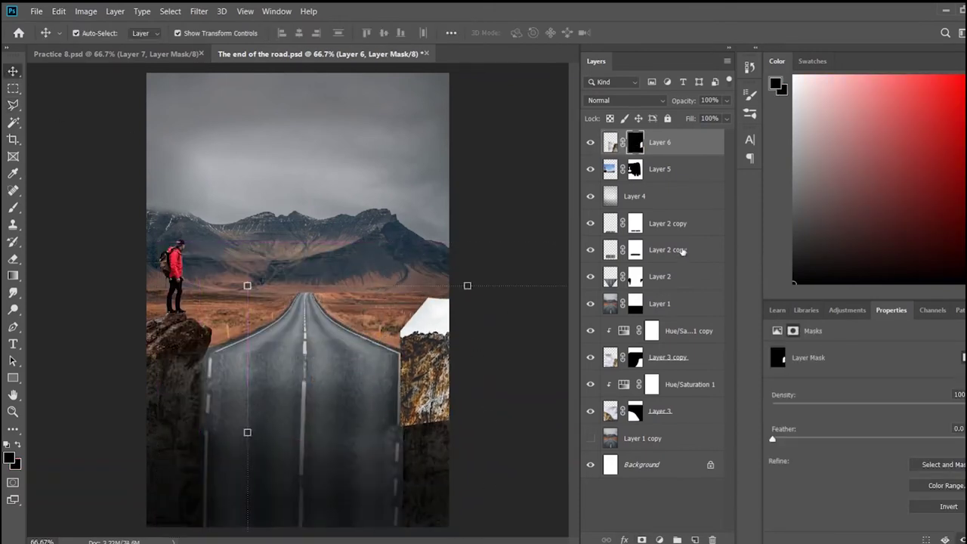
pyautogui.press('b')
pyautogui.moveTo(443, 422)
pyautogui.mouseDown()
pyautogui.moveTo(424, 414)
pyautogui.moveTo(423, 389)
pyautogui.moveTo(428, 425)
pyautogui.moveTo(452, 404)
pyautogui.mouseUp()
pyautogui.press('0')
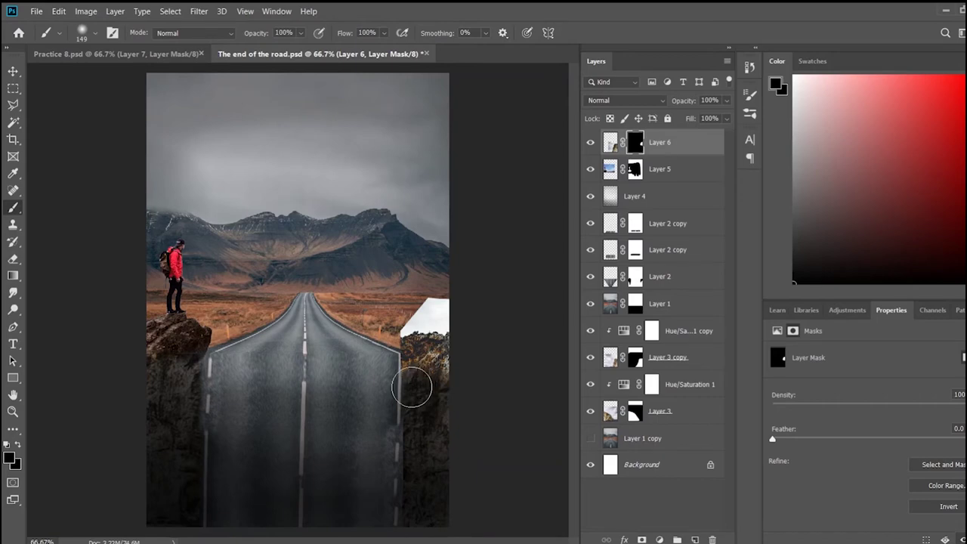
# With a smaller brush, paint out the white haze atop the right-hand cliff on Layer 6's mask.
pyautogui.hotkey('ctrl', '+')
pyautogui.hotkey('ctrl', '+')
pyautogui.hotkey('ctrl', '+')
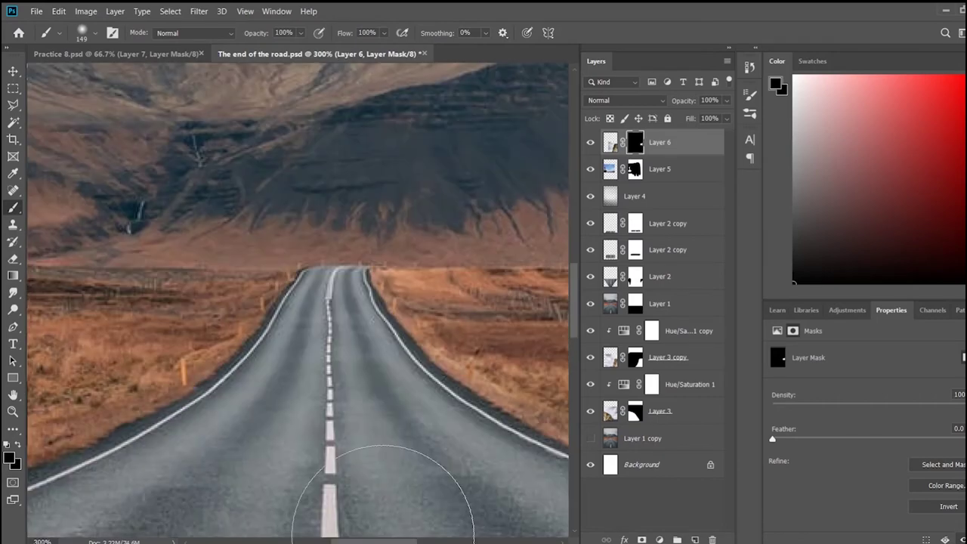
pyautogui.hscroll(5, 367, 368)
pyautogui.press('[')
pyautogui.press('[')
pyautogui.press('[')
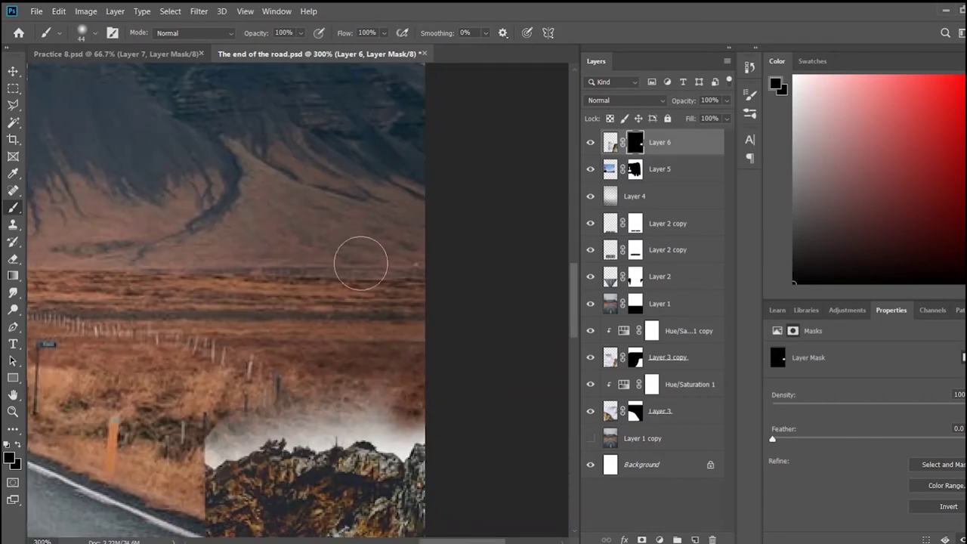
pyautogui.moveTo(213, 437); pyautogui.dragTo(405, 431)
pyautogui.scroll(-2, 239, 398)
pyautogui.scroll(-4, 238, 397)
# Add a Hue/Saturation layer with lowered saturation, clipped to the hiker Layer 5.
pyautogui.hotkey('ctrl', '0')
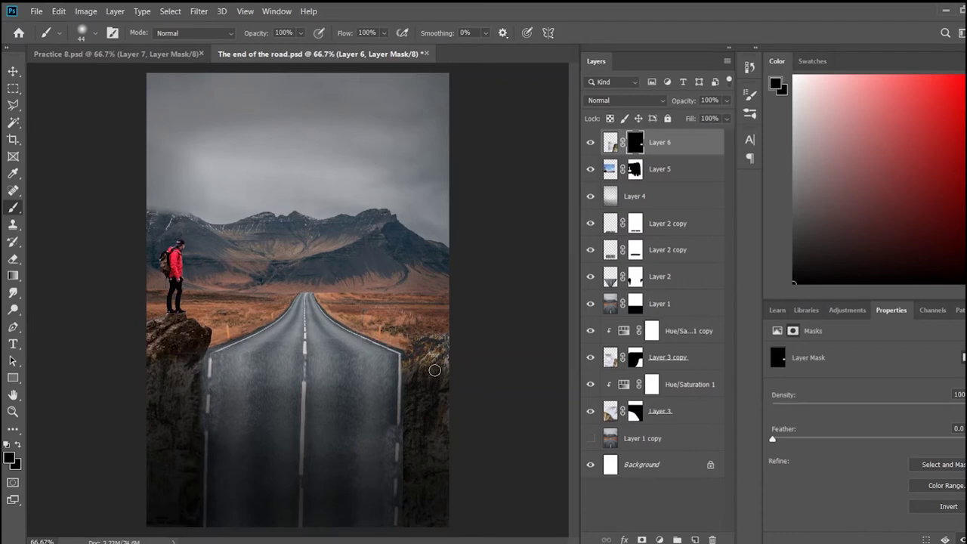
pyautogui.hotkey('ctrl', '+')
pyautogui.hotkey('ctrl', '+')
pyautogui.hotkey('ctrl', '+')
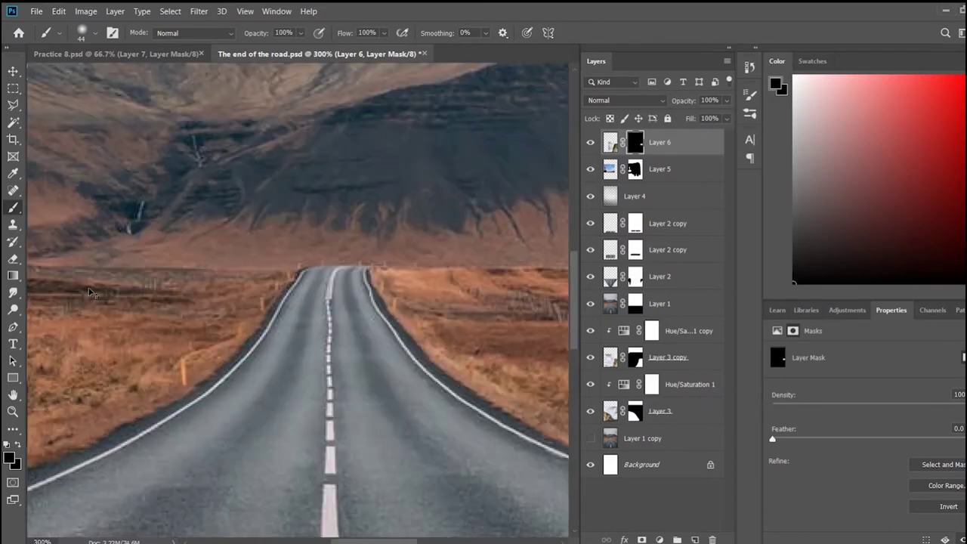
pyautogui.hotkey('ctrl', '0')
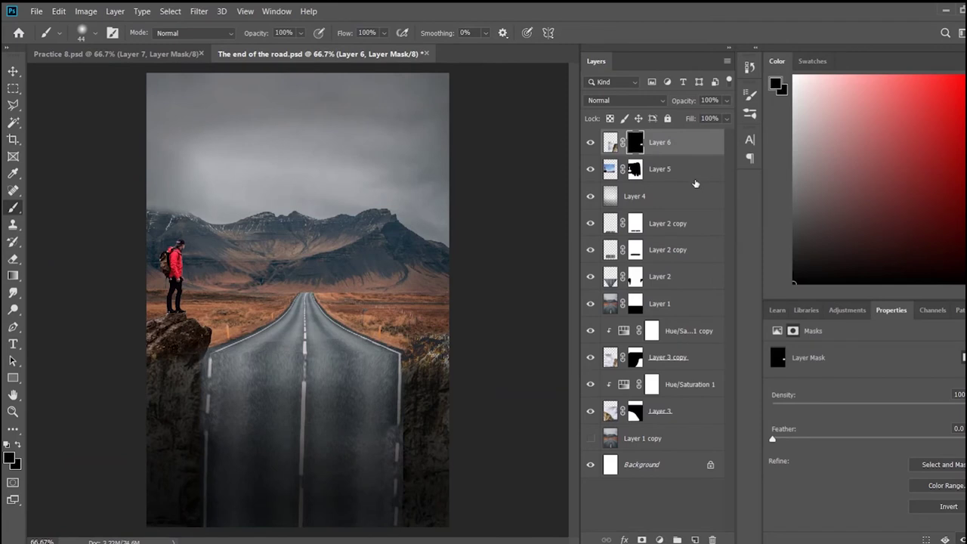
pyautogui.moveTo(879, 426); pyautogui.dragTo(826, 431)
pyautogui.keyDown('alt'); pyautogui.click(700, 182); pyautogui.keyUp('alt')
# Lower Hue/Saturation 2 lightness and add a clipped Exposure adjustment with reduced exposure to the hiker.
pyautogui.moveTo(879, 453); pyautogui.dragTo(860, 455)
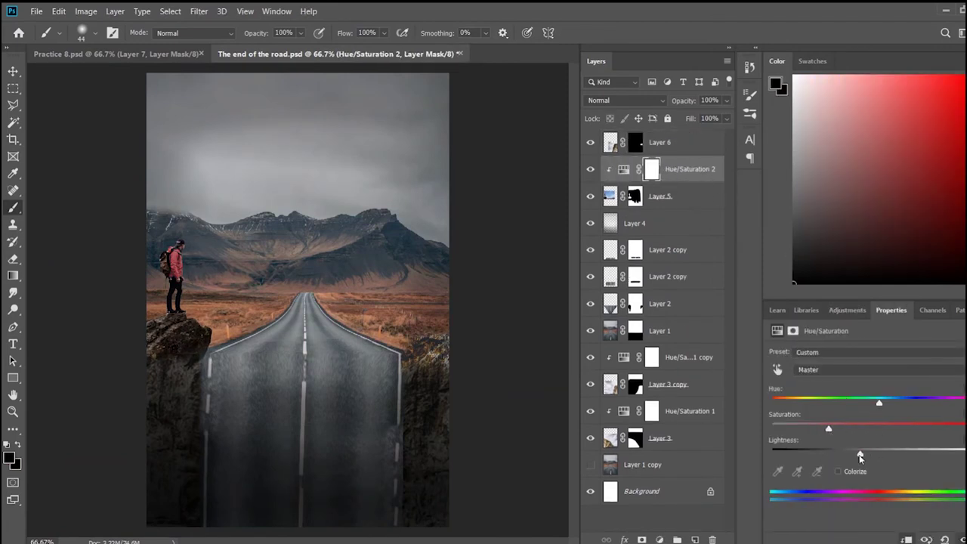
pyautogui.click(847, 310)
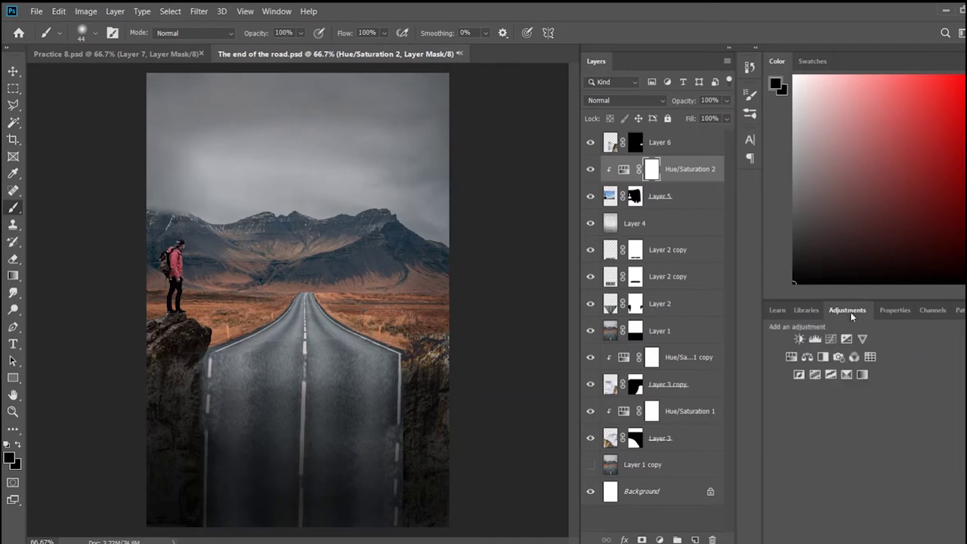
pyautogui.click(848, 340)
pyautogui.moveTo(879, 385); pyautogui.dragTo(859, 387)
pyautogui.keyDown('alt'); pyautogui.click(686, 182); pyautogui.keyUp('alt')
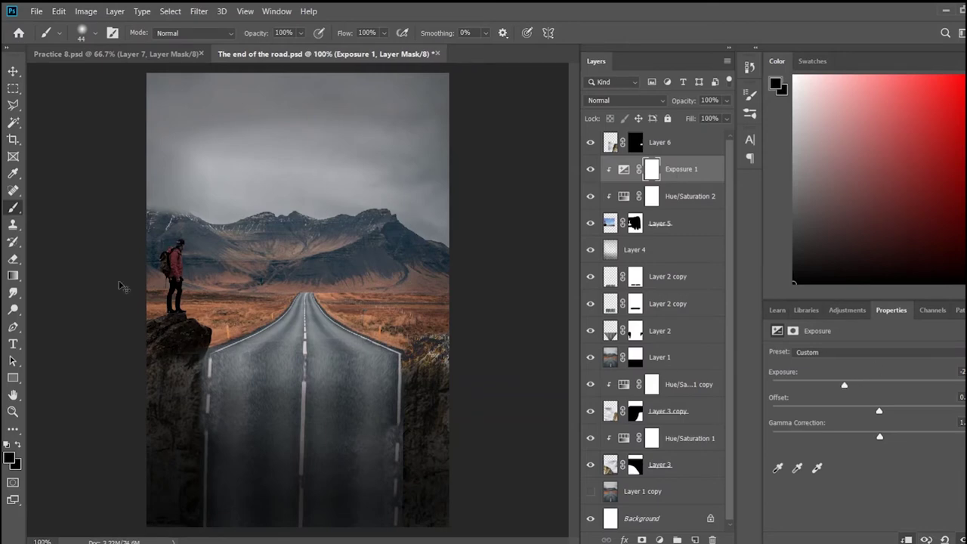
# Paint the Exposure mask to keep the red jacket bright, then add a new layer above Layer 5.
pyautogui.scroll(5, 346, 519)
pyautogui.scroll(3, 244, 525)
pyautogui.scroll(2, 395, 302)
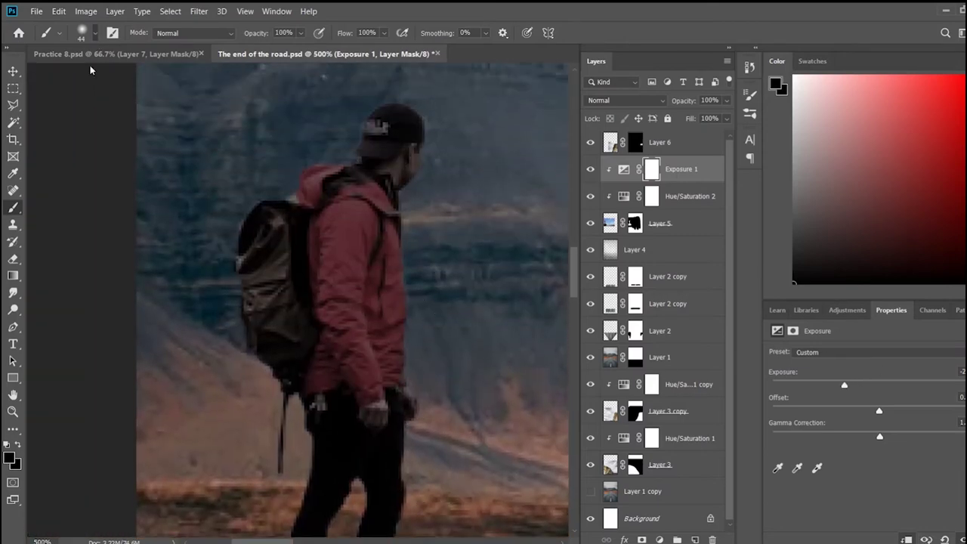
pyautogui.moveTo(378, 226); pyautogui.dragTo(400, 362)
pyautogui.scroll(-3, 405, 368)
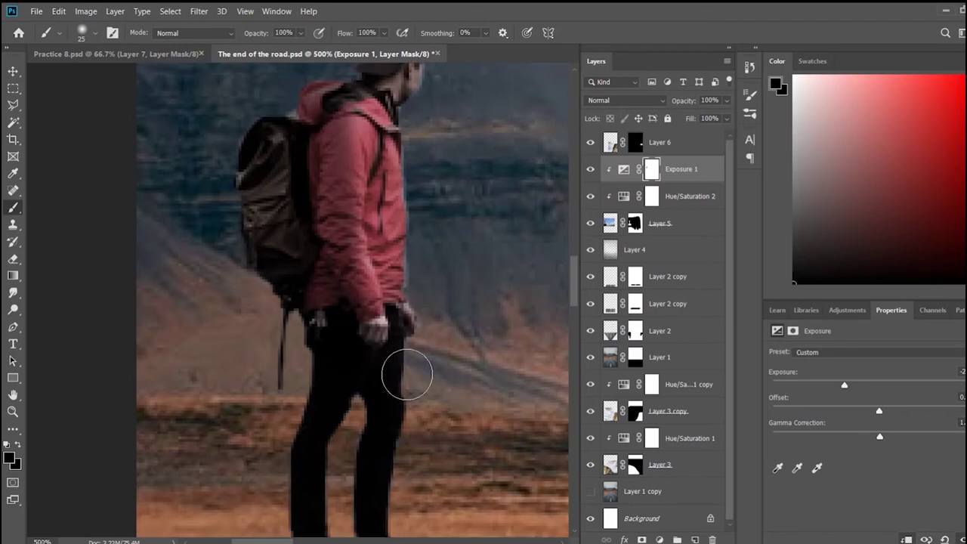
pyautogui.scroll(-4, 388, 484)
pyautogui.scroll(-2, 424, 446)
pyautogui.scroll(-1, 484, 458)
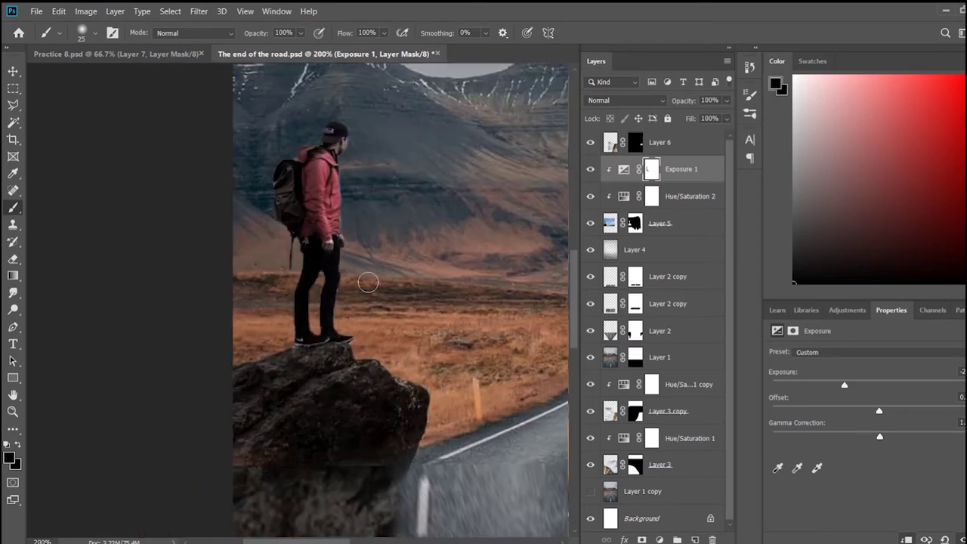
pyautogui.scroll(2, 346, 340)
pyautogui.scroll(1, 342, 257)
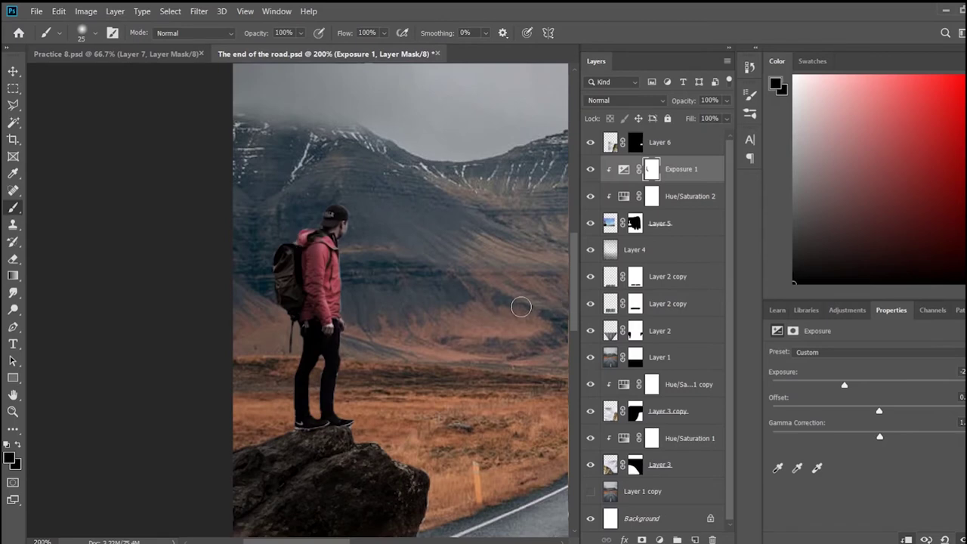
pyautogui.click(694, 218)
pyautogui.click(695, 540)
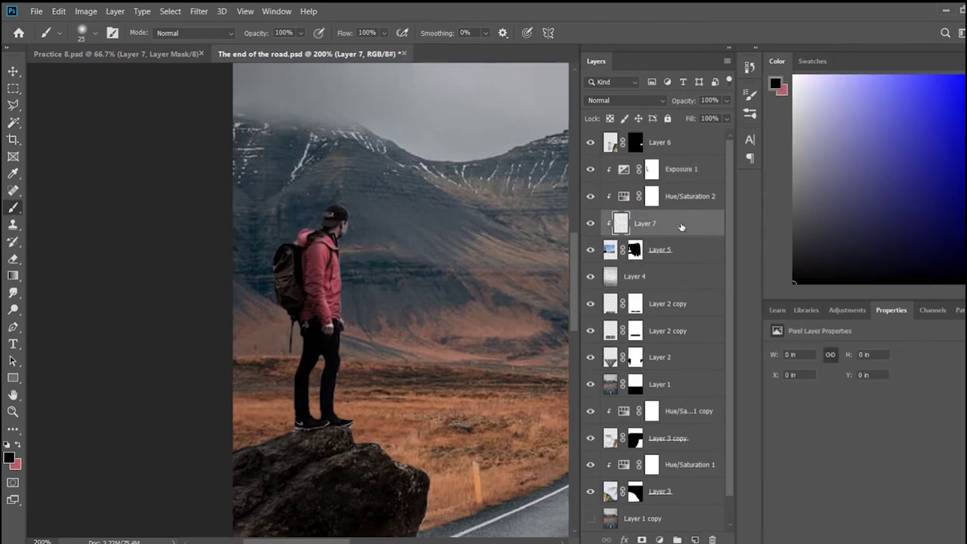
# Move Layer 7 under Layer 6 and paint a soft black shadow on the rock under the hiker, keeping Normal mode.
pyautogui.moveTo(679, 233); pyautogui.dragTo(689, 162)
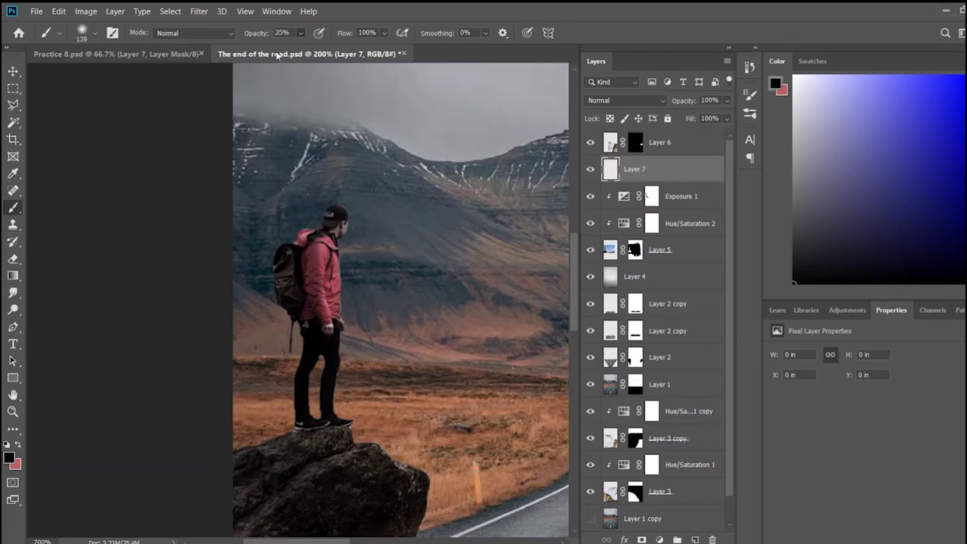
pyautogui.moveTo(316, 447); pyautogui.dragTo(308, 476)
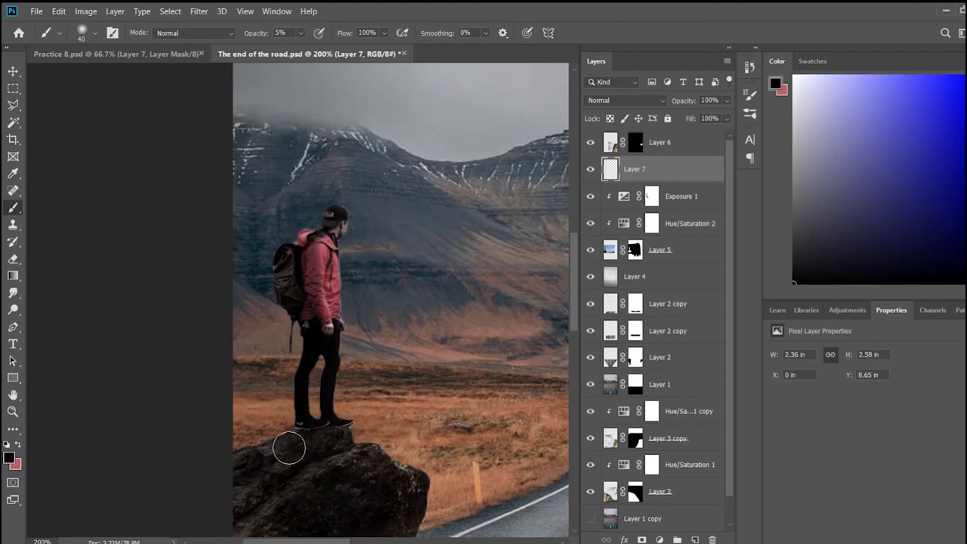
pyautogui.scroll(-3, 362, 413)
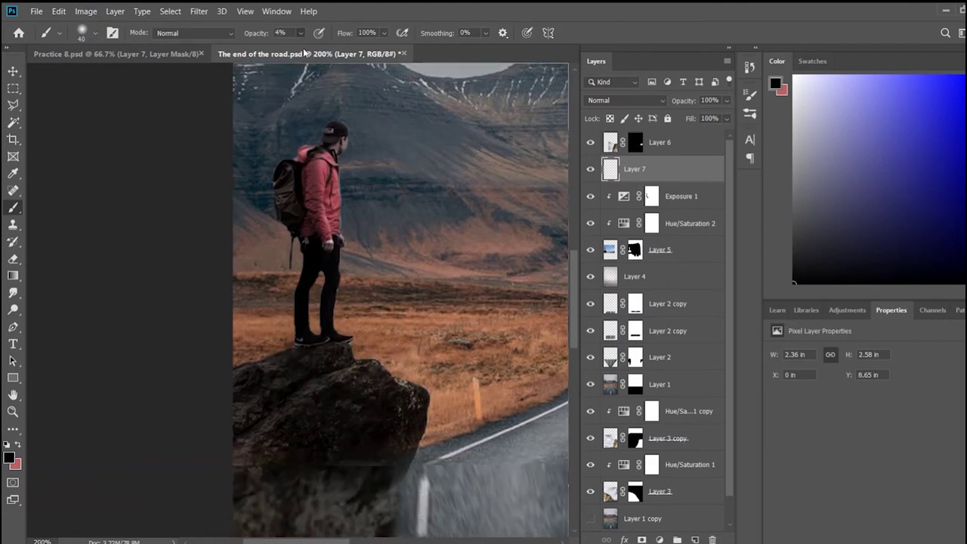
pyautogui.click(648, 99)
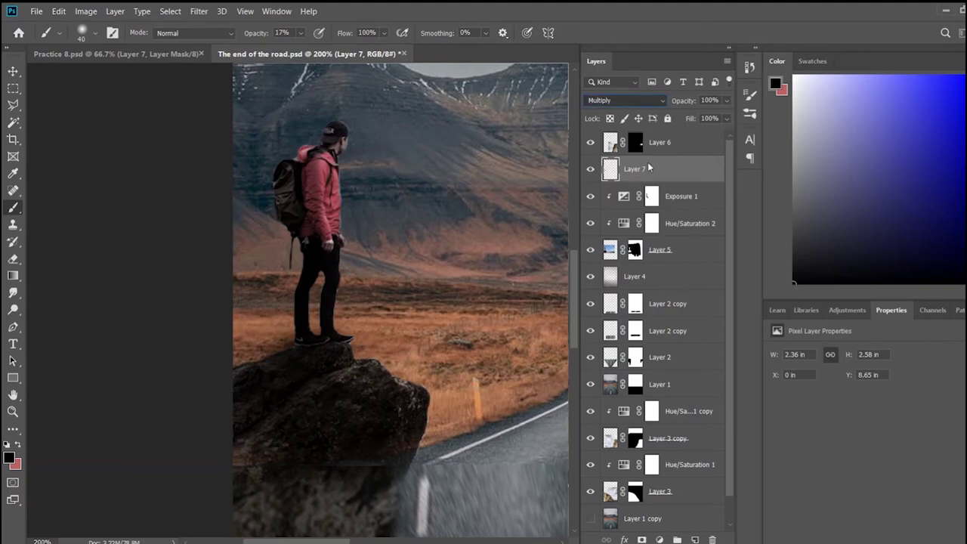
pyautogui.press('Down')
pyautogui.press('Down')
pyautogui.press('Down')
pyautogui.press('Down')
pyautogui.press('Down')
pyautogui.press('Escape')
pyautogui.hotkey('ctrl', '0')
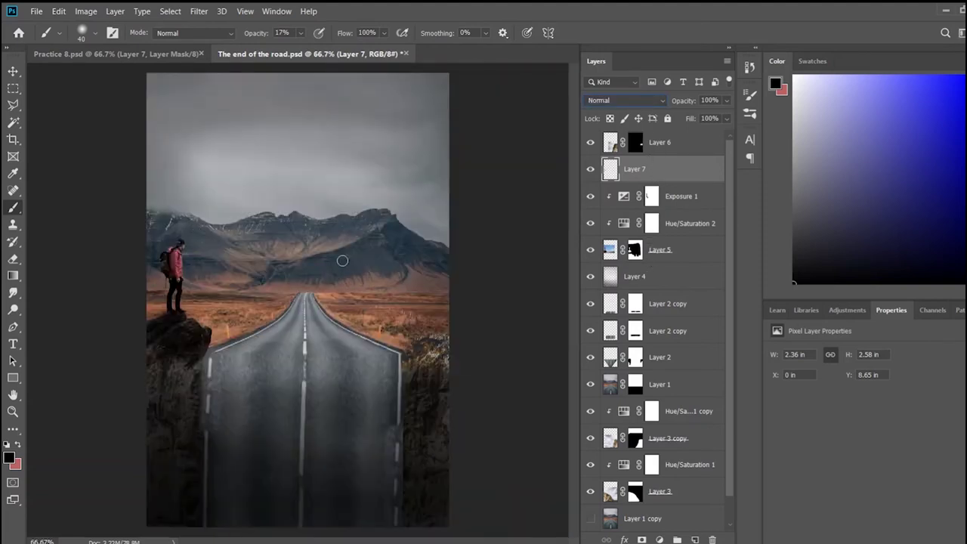
pyautogui.click(847, 310)
pyautogui.click(788, 366)
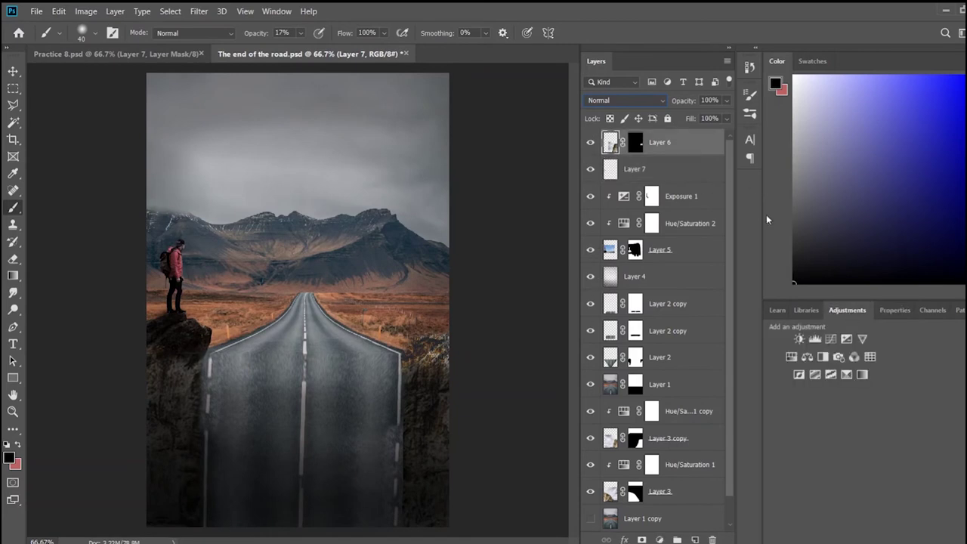
# Clip Hue/Saturation 3 (Saturation -55, Lightness -35) to Layer 6, then paste and position the stop-sign photo.
pyautogui.moveTo(885, 452); pyautogui.dragTo(862, 452)
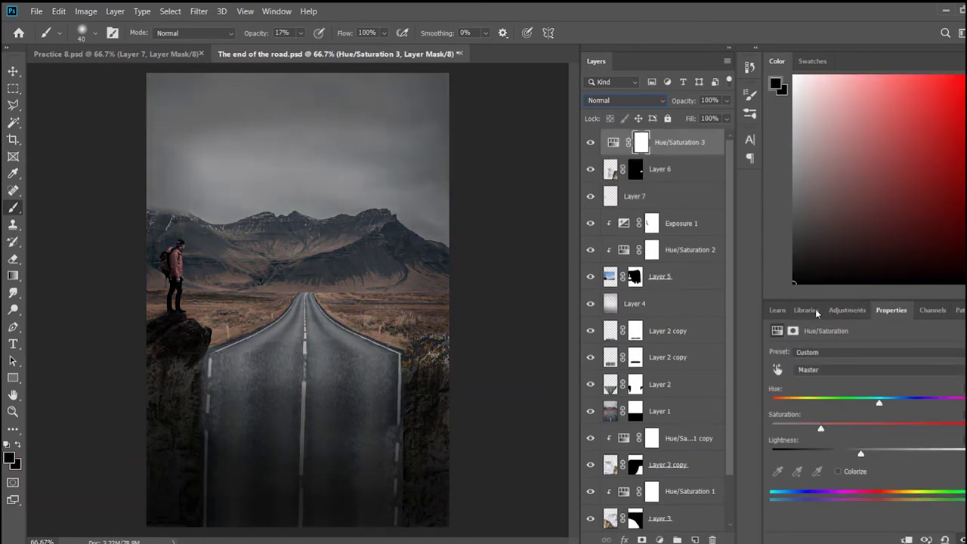
pyautogui.hotkey('ctrl', 'alt', 'g')
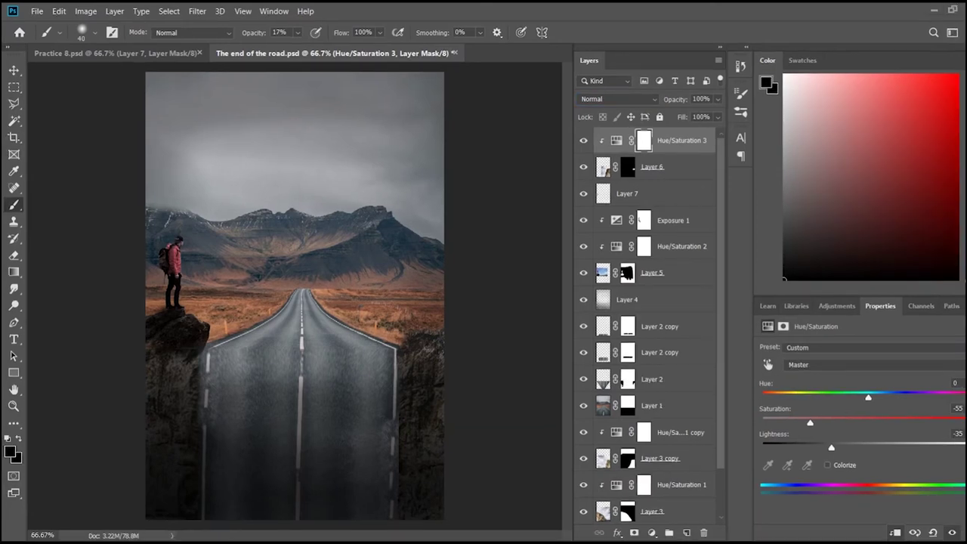
pyautogui.hotkey('ctrl', 'v')
pyautogui.hotkey('ctrl', 't')
pyautogui.moveTo(445, 310)
pyautogui.mouseDown()
pyautogui.moveTo(139, 206)
pyautogui.moveTo(100, 161)
pyautogui.mouseUp()
pyautogui.click(13, 104)
pyautogui.moveTo(323, 453); pyautogui.dragTo(323, 327)
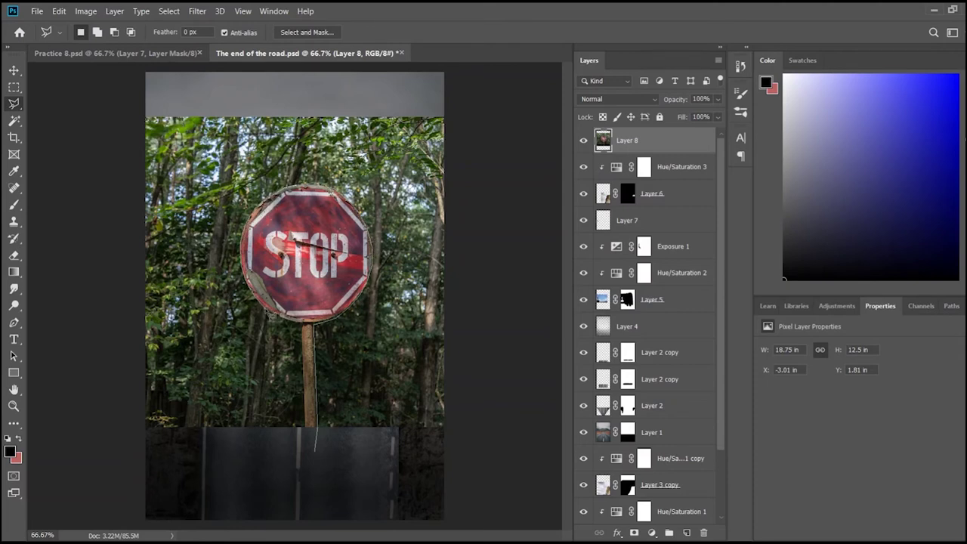
# Mask the photo to the stop sign and post, rotate it about -88°, shrink it and drop it onto the road.
pyautogui.moveTo(316, 449); pyautogui.dragTo(322, 455)
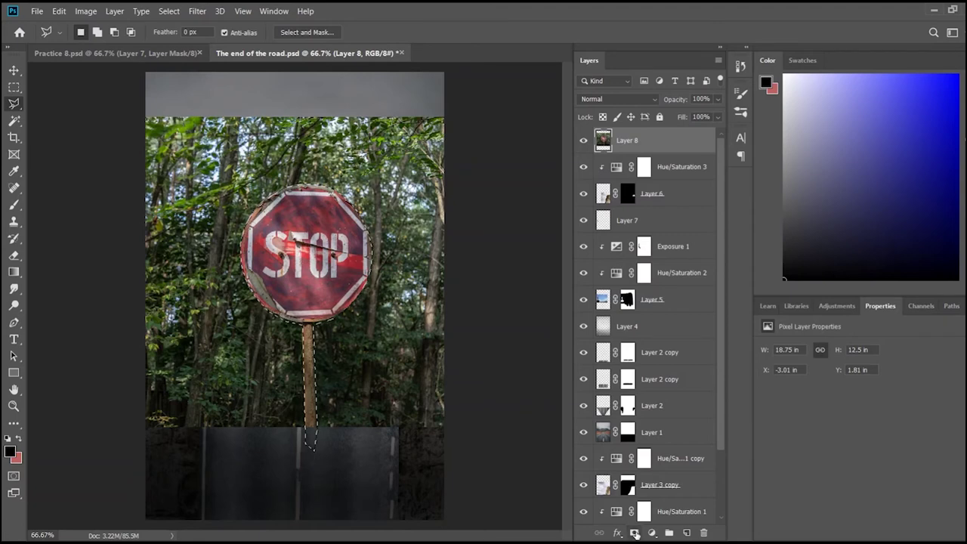
pyautogui.click(634, 533)
pyautogui.hotkey('ctrl', 't')
pyautogui.moveTo(252, 100); pyautogui.dragTo(210, 349)
pyautogui.hotkey('ctrl', '-')
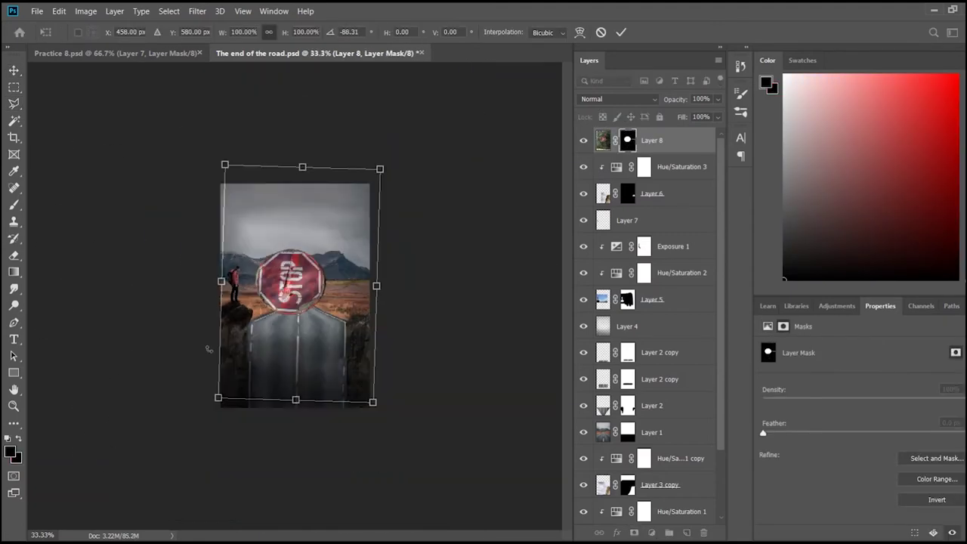
pyautogui.moveTo(238, 185); pyautogui.dragTo(336, 333)
pyautogui.moveTo(355, 370); pyautogui.dragTo(325, 309)
pyautogui.press('Return')
# Slide the stop sign toward the road centre and shrink it further.
pyautogui.hotkey('ctrl', '+')
pyautogui.hotkey('ctrl', '+')
pyautogui.hotkey('ctrl', '+')
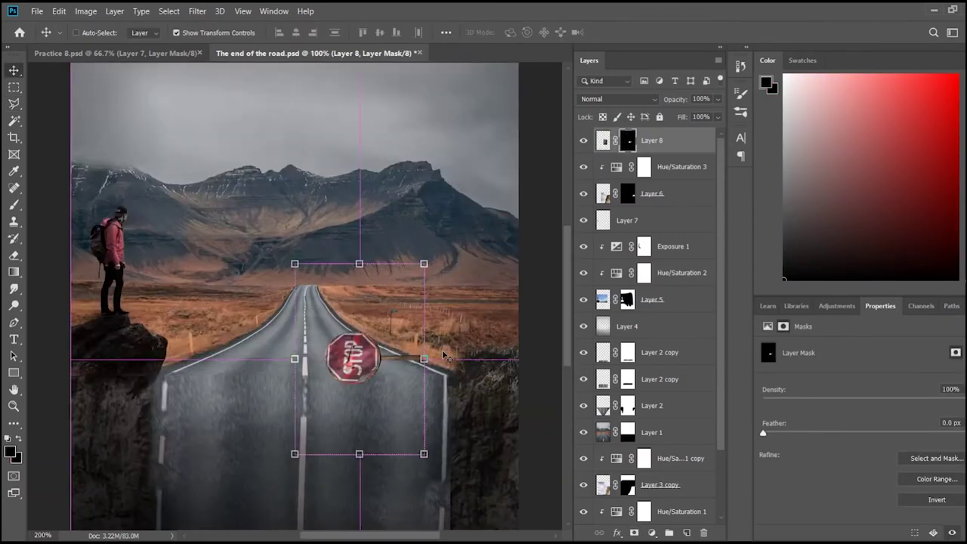
pyautogui.hotkey('ctrl', '+')
pyautogui.hotkey('ctrl', '-')
pyautogui.hotkey('ctrl', '-')
pyautogui.hotkey('ctrl', '-')
pyautogui.moveTo(348, 349); pyautogui.dragTo(338, 338)
pyautogui.moveTo(395, 393); pyautogui.dragTo(388, 371)
pyautogui.press('Return')
pyautogui.moveTo(338, 327)
pyautogui.mouseDown()
pyautogui.moveTo(345, 334)
pyautogui.moveTo(323, 332)
pyautogui.mouseUp()
pyautogui.click(212, 198)
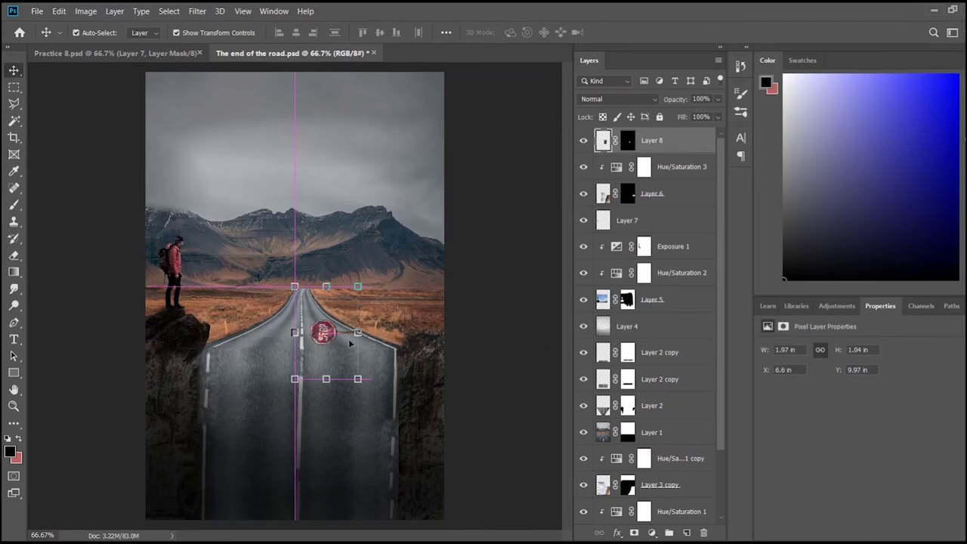
# Match the sign to the road's perspective, squash it flat, nudge it right, and paste the canyon tree photo.
pyautogui.moveTo(294, 287); pyautogui.dragTo(313, 291)
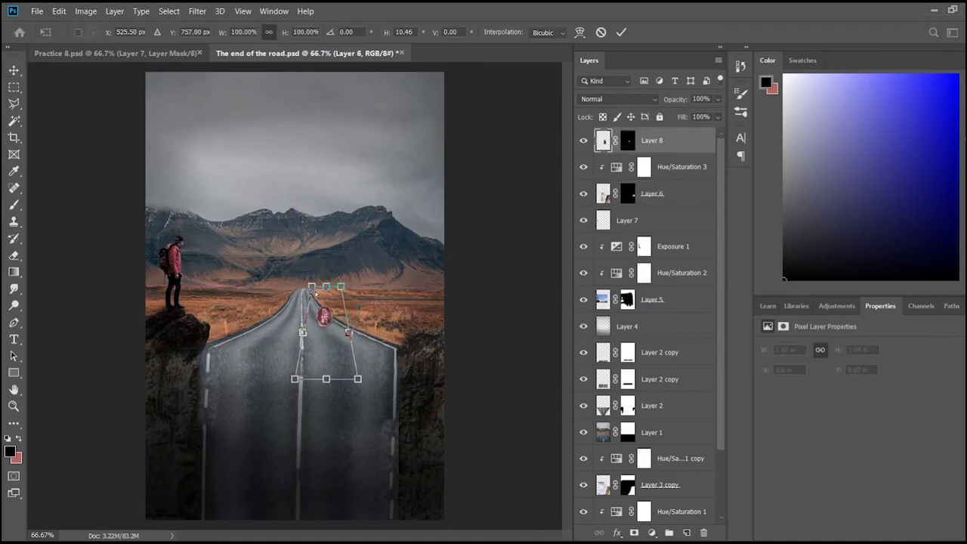
pyautogui.press('Return')
pyautogui.hotkey('ctrl', 't')
pyautogui.moveTo(325, 387); pyautogui.dragTo(325, 366)
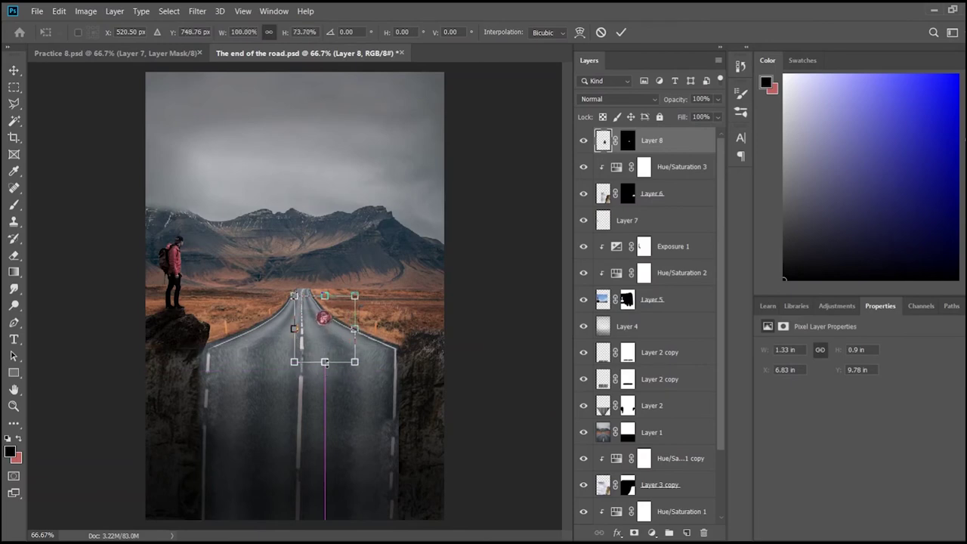
pyautogui.press('Return')
pyautogui.hotkey('ctrl', '+')
pyautogui.hotkey('ctrl', '+')
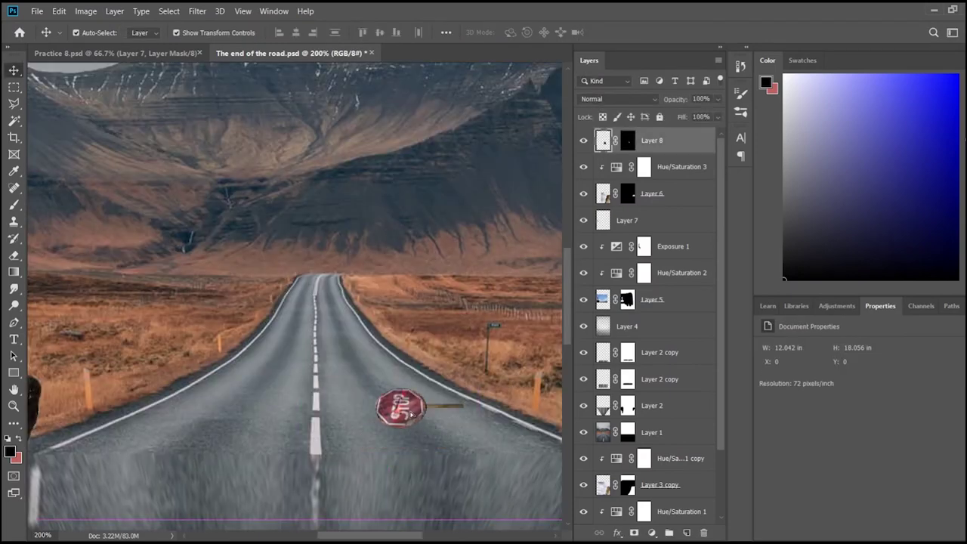
pyautogui.moveTo(412, 415); pyautogui.dragTo(421, 414)
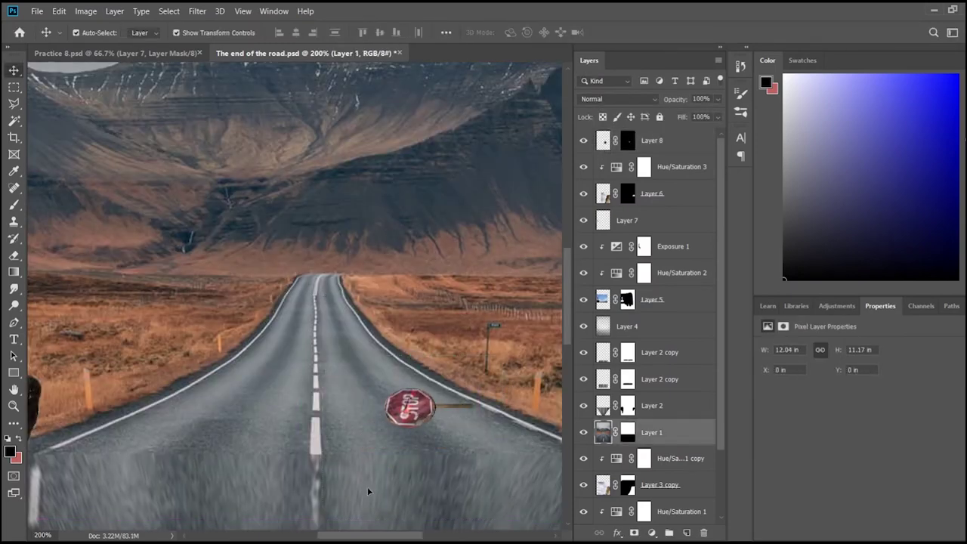
pyautogui.hscroll(5, 375, 486)
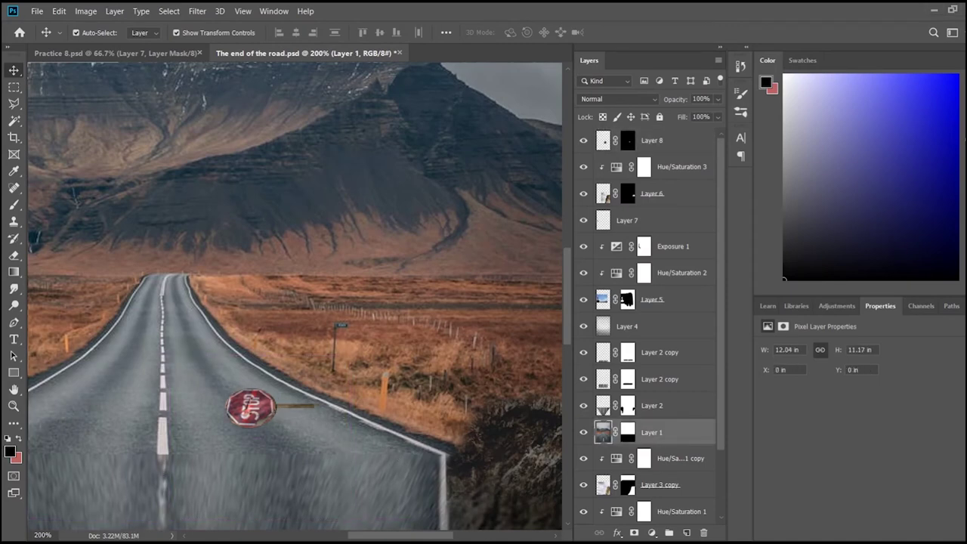
pyautogui.hotkey('ctrl', 'v')
# Bring the canyon photo to the top of the stack and mask it down to the fallen tree trunk.
pyautogui.hotkey('ctrl', '0')
pyautogui.hotkey('ctrl', 't')
pyautogui.hotkey('ctrl', 'shift', ']')
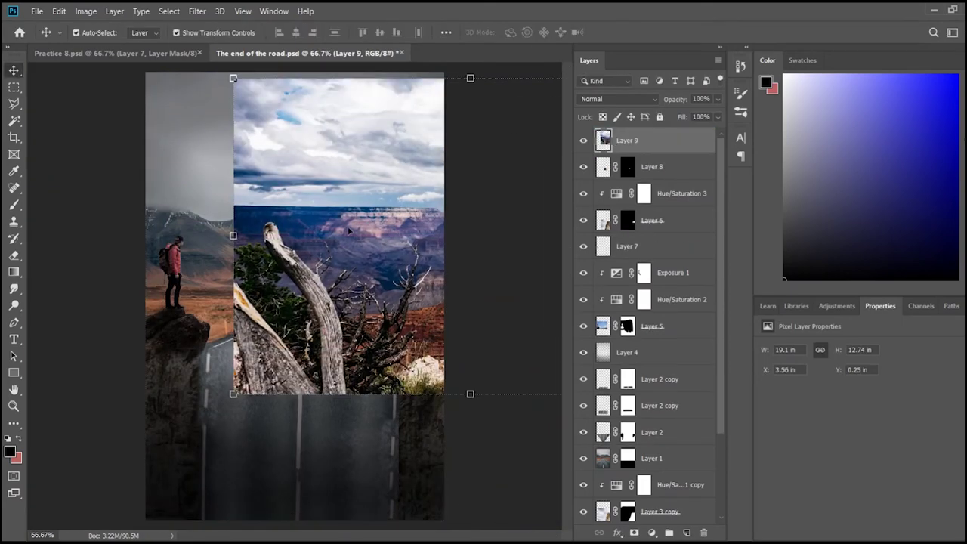
pyautogui.press('Return')
pyautogui.hotkey('ctrl', '1')
pyautogui.press('l')
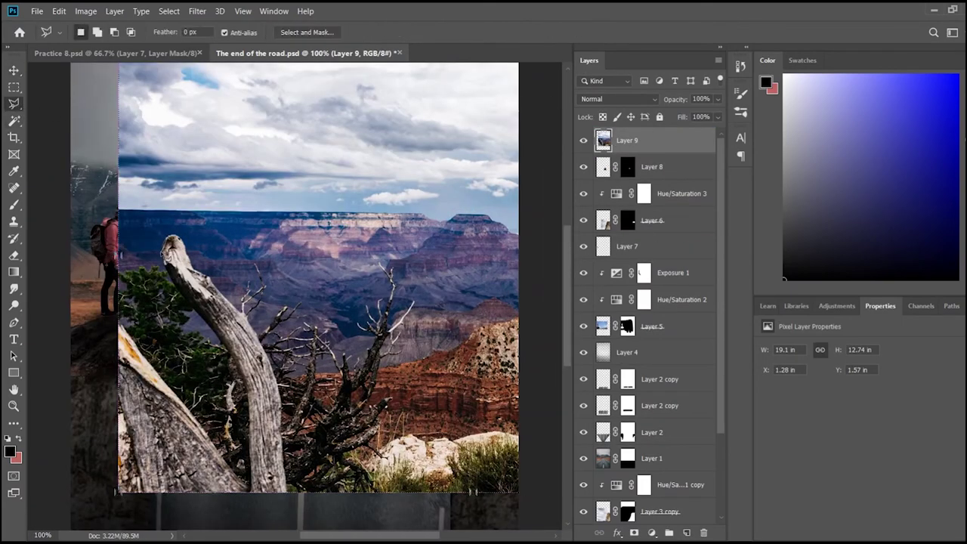
pyautogui.moveTo(251, 495); pyautogui.dragTo(288, 495)
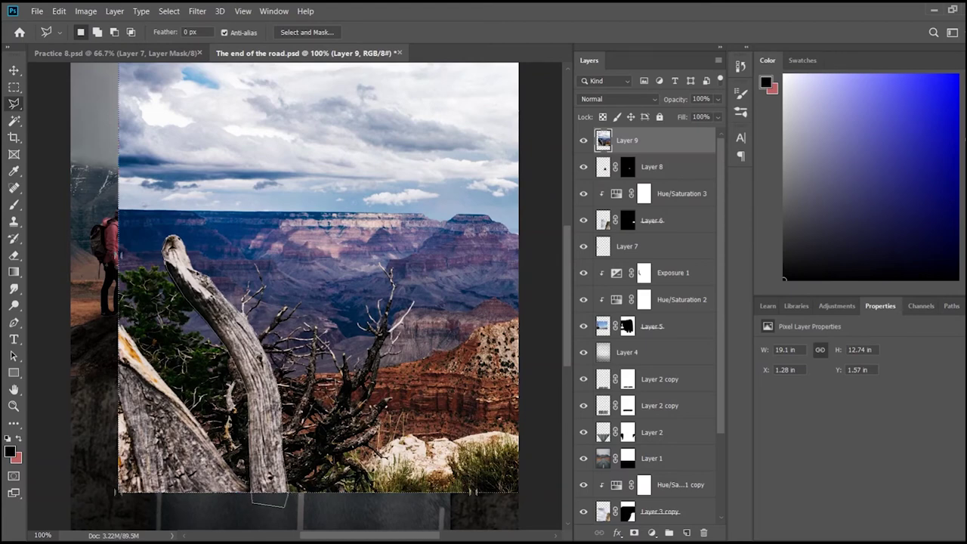
pyautogui.moveTo(288, 495); pyautogui.dragTo(251, 495)
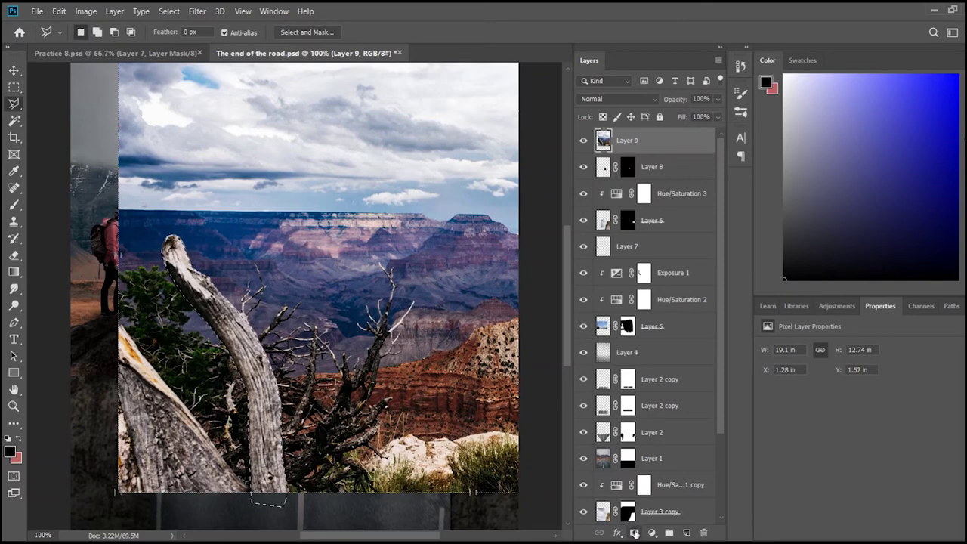
pyautogui.click(634, 533)
# Rotate and shrink the trunk so it lies across the road over the stop sign.
pyautogui.press('v')
pyautogui.hotkey('ctrl', '-')
pyautogui.hotkey('ctrl', '-')
pyautogui.moveTo(200, 150)
pyautogui.mouseDown()
pyautogui.moveTo(370, 431)
pyautogui.moveTo(358, 305)
pyautogui.mouseUp()
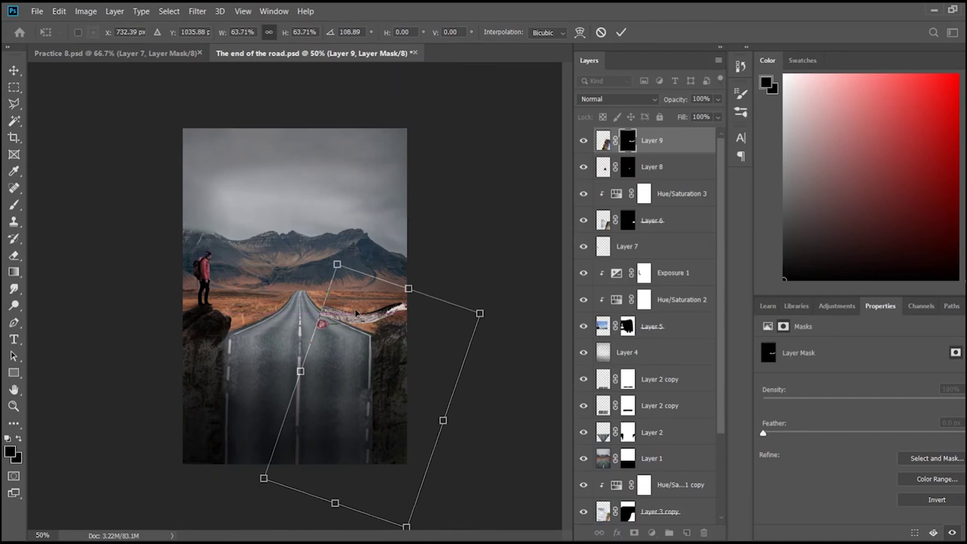
pyautogui.hotkey('ctrl', '+')
pyautogui.hotkey('ctrl', '+')
pyautogui.hotkey('ctrl', '+')
pyautogui.hotkey('ctrl', '-')
pyautogui.hotkey('ctrl', '-')
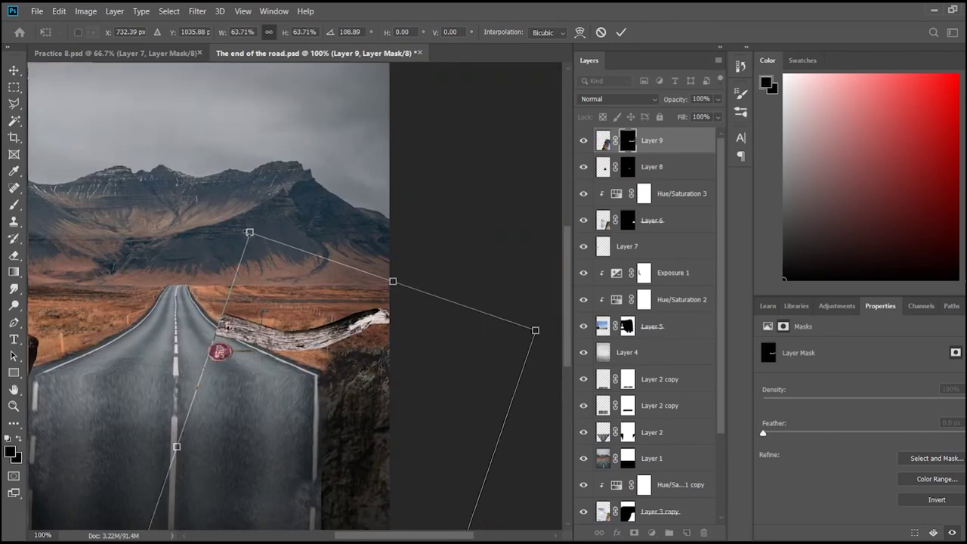
pyautogui.moveTo(366, 529)
pyautogui.mouseDown()
pyautogui.moveTo(307, 534)
pyautogui.moveTo(234, 476)
pyautogui.moveTo(318, 346)
pyautogui.mouseUp()
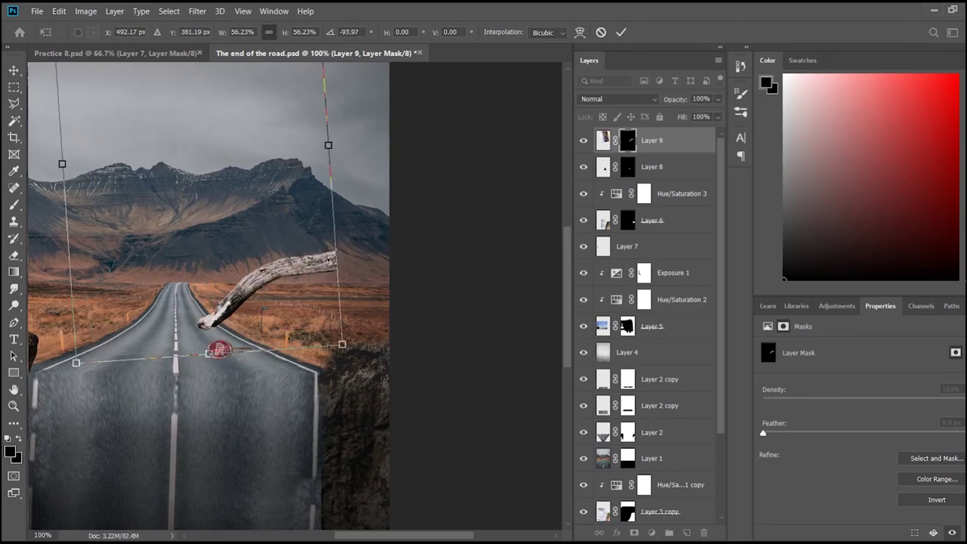
pyautogui.hotkey('ctrl', '-')
pyautogui.moveTo(398, 123)
pyautogui.mouseDown()
pyautogui.moveTo(361, 191)
pyautogui.moveTo(337, 195)
pyautogui.mouseUp()
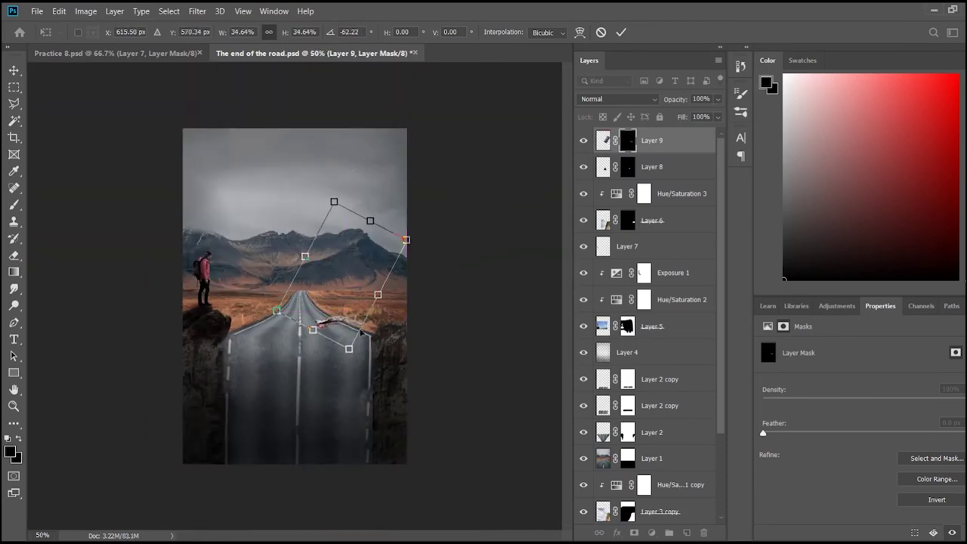
pyautogui.hotkey('alt', '[')
# Shift the trunk right and move the stop sign beneath it.
pyautogui.scroll(5, 423, 478)
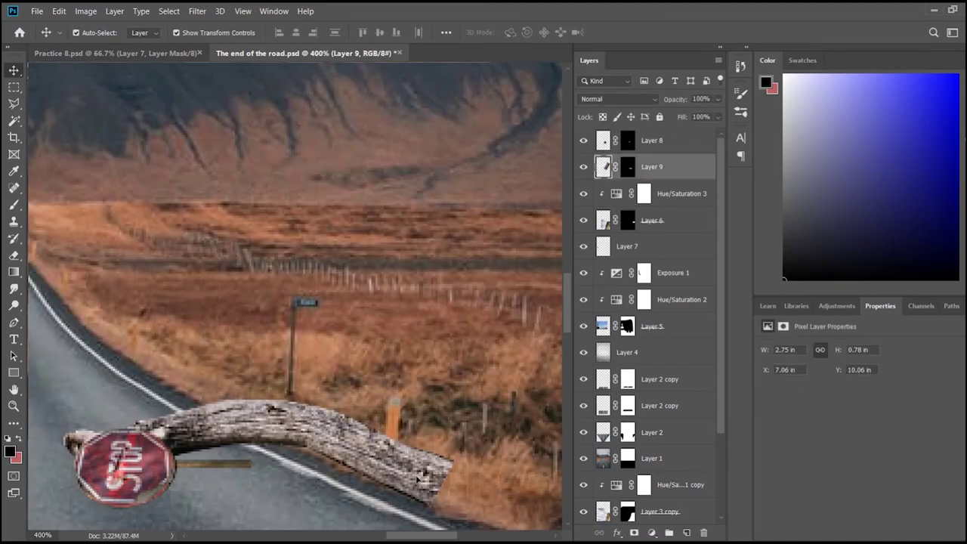
pyautogui.moveTo(424, 478); pyautogui.dragTo(457, 478)
pyautogui.moveTo(127, 467); pyautogui.dragTo(180, 469)
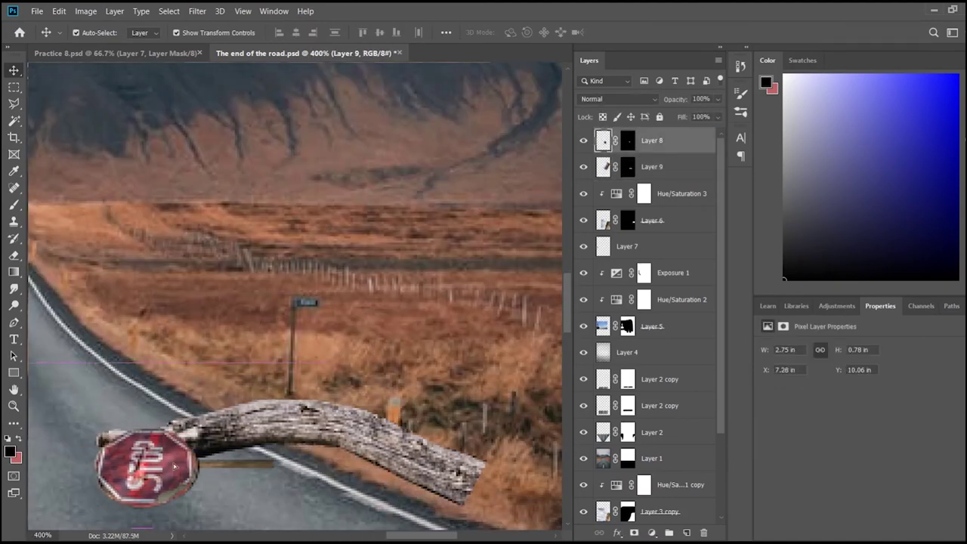
pyautogui.click(329, 450)
# Paint black on the trunk's layer mask to fade its right end into the grass.
pyautogui.click(627, 166)
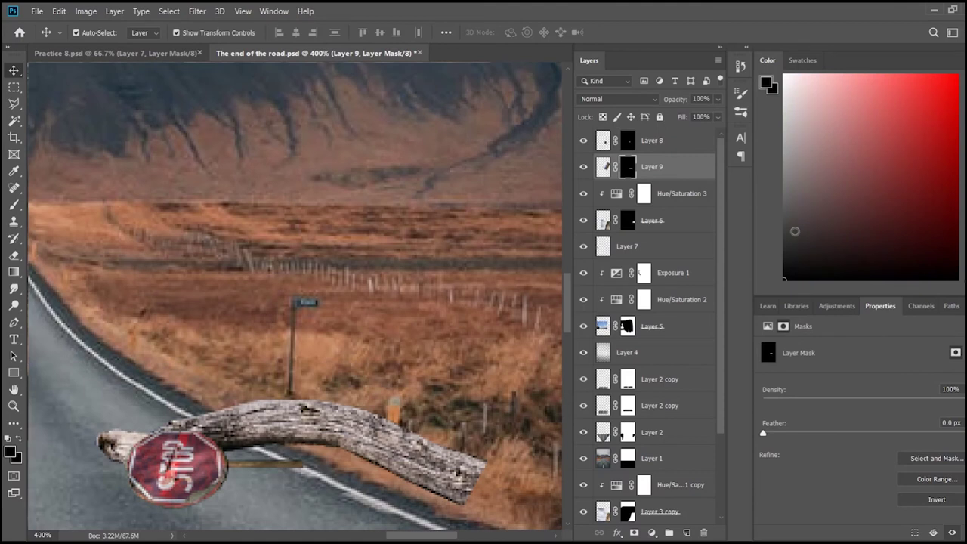
pyautogui.press('b')
pyautogui.moveTo(477, 463); pyautogui.dragTo(450, 514)
pyautogui.moveTo(453, 423)
pyautogui.mouseDown()
pyautogui.moveTo(442, 469)
pyautogui.moveTo(469, 509)
pyautogui.mouseUp()
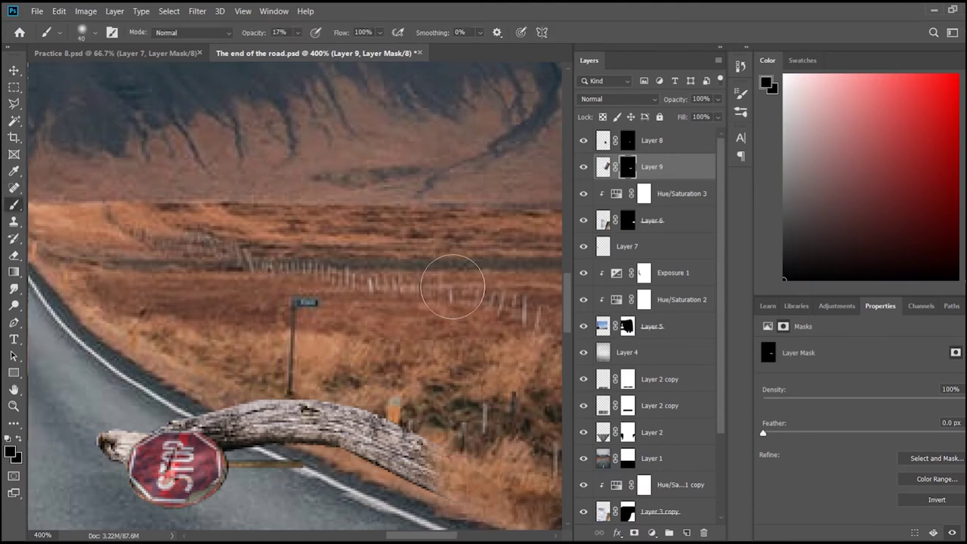
pyautogui.scroll(-3, 310, 363)
# Duplicate the stop sign layer and delete the sign part from the copy.
pyautogui.press('v')
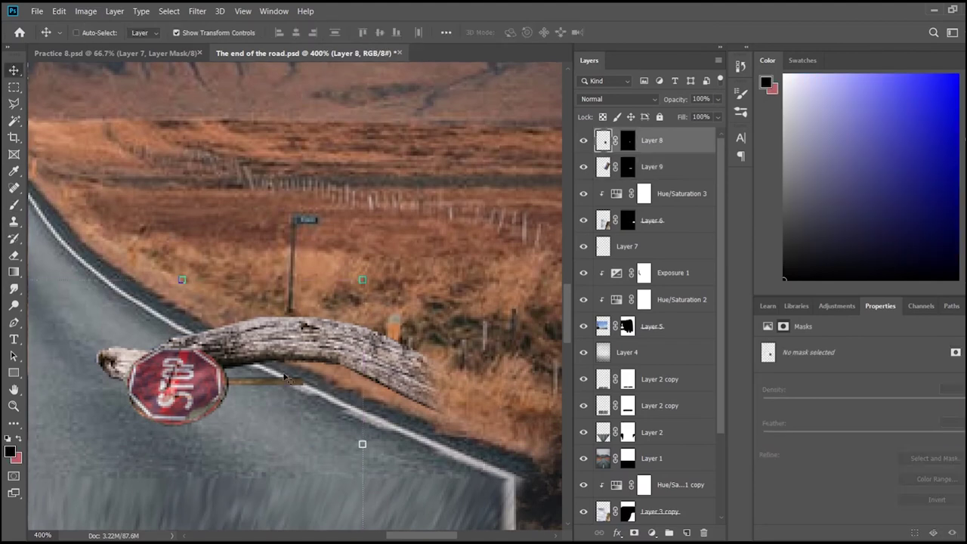
pyautogui.moveTo(192, 384); pyautogui.dragTo(264, 293)
pyautogui.press('l')
pyautogui.moveTo(305, 327); pyautogui.dragTo(302, 325)
pyautogui.press('Delete')
# Move the copied post piece down onto the road and rotate it to lie across it.
pyautogui.moveTo(355, 242)
pyautogui.mouseDown()
pyautogui.moveTo(268, 241)
pyautogui.moveTo(291, 227)
pyautogui.mouseUp()
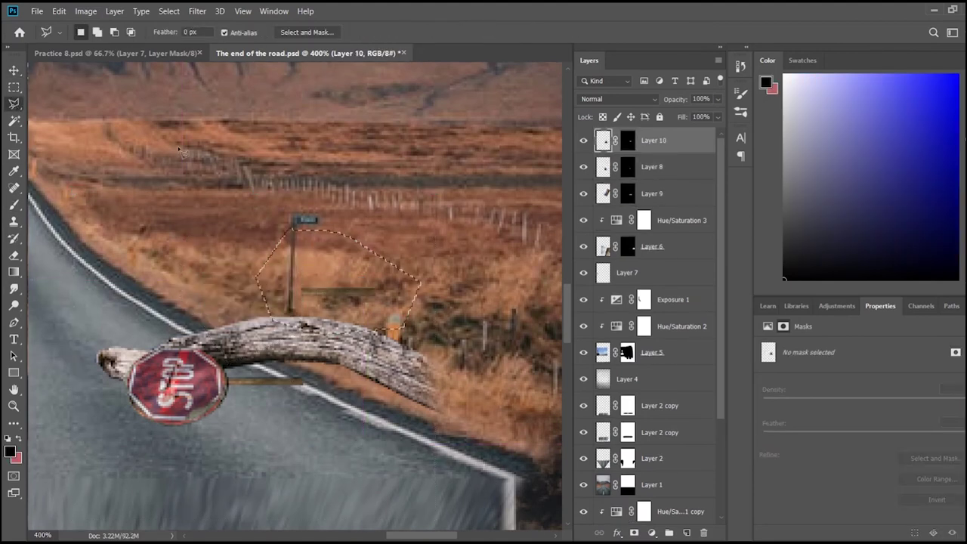
pyautogui.press('v')
pyautogui.click(362, 281)
pyautogui.hotkey('ctrl', 'd')
pyautogui.moveTo(353, 291); pyautogui.dragTo(354, 414)
pyautogui.moveTo(450, 298)
pyautogui.mouseDown()
pyautogui.moveTo(483, 362)
pyautogui.moveTo(347, 418)
pyautogui.mouseUp()
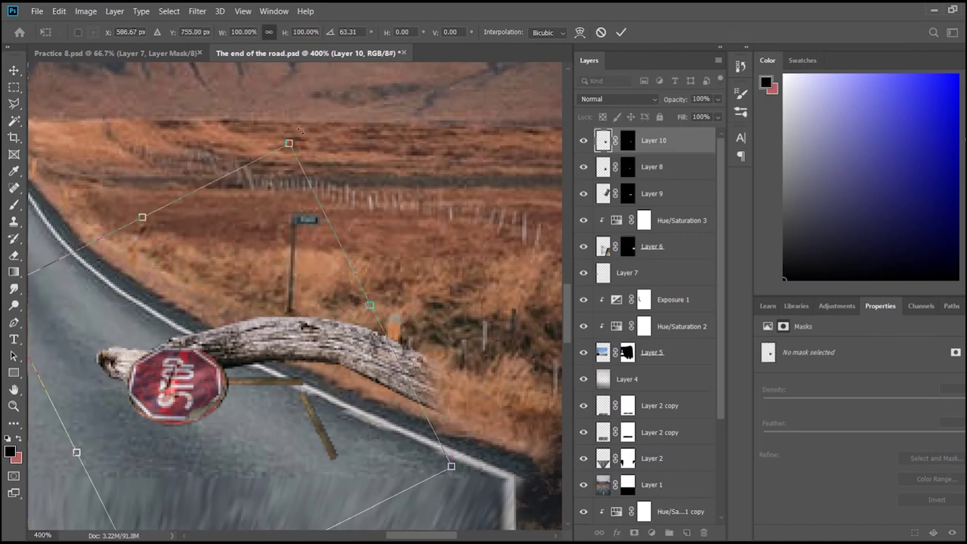
pyautogui.moveTo(347, 418); pyautogui.dragTo(368, 447)
pyautogui.press('Return')
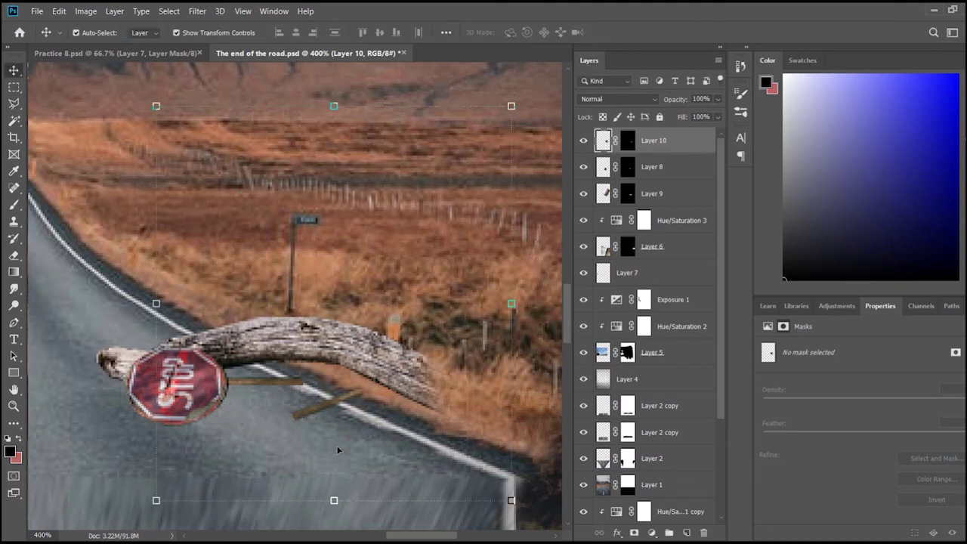
pyautogui.click(44, 429)
# On a new layer, brush black shadows under the broken post, the trunk and the stop sign.
pyautogui.click(686, 533)
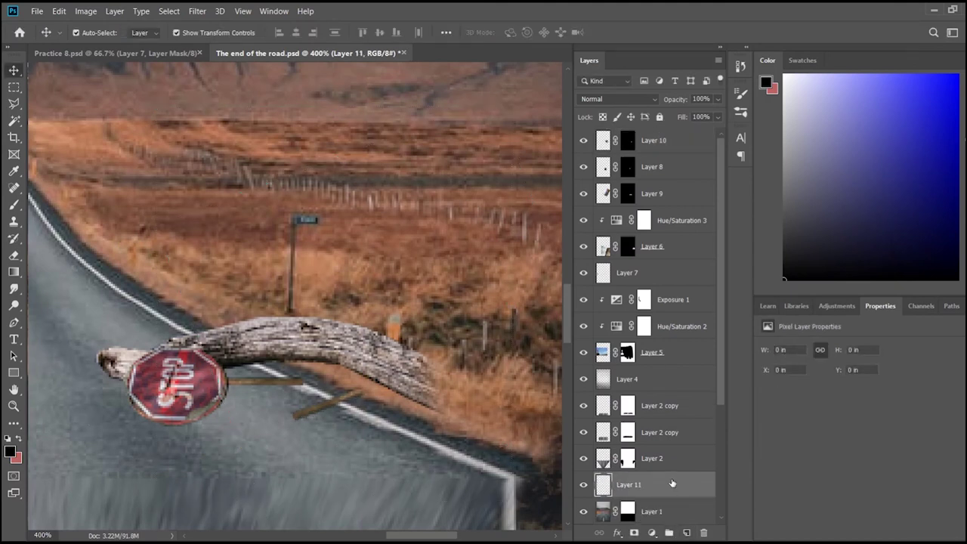
pyautogui.click(14, 205)
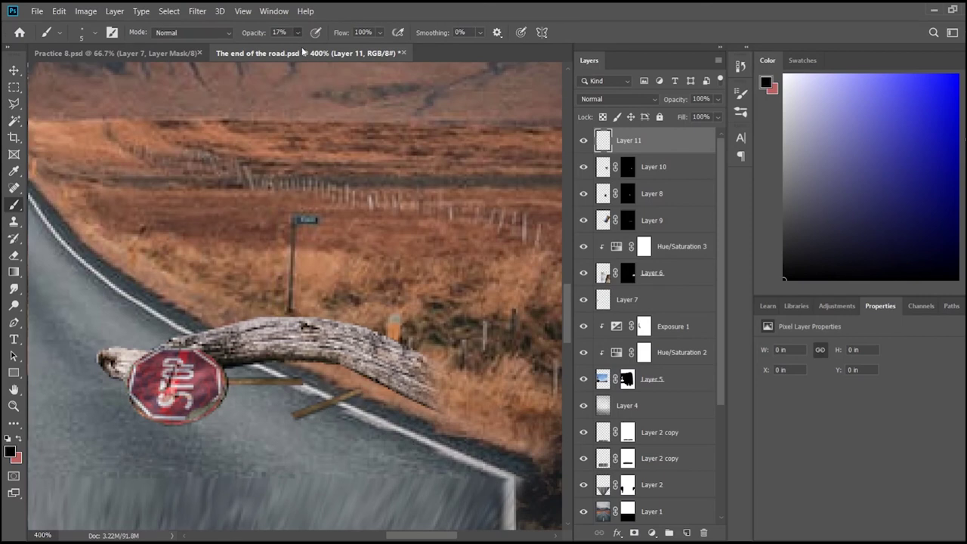
pyautogui.moveTo(304, 420); pyautogui.dragTo(363, 395)
pyautogui.moveTo(243, 389); pyautogui.dragTo(291, 389)
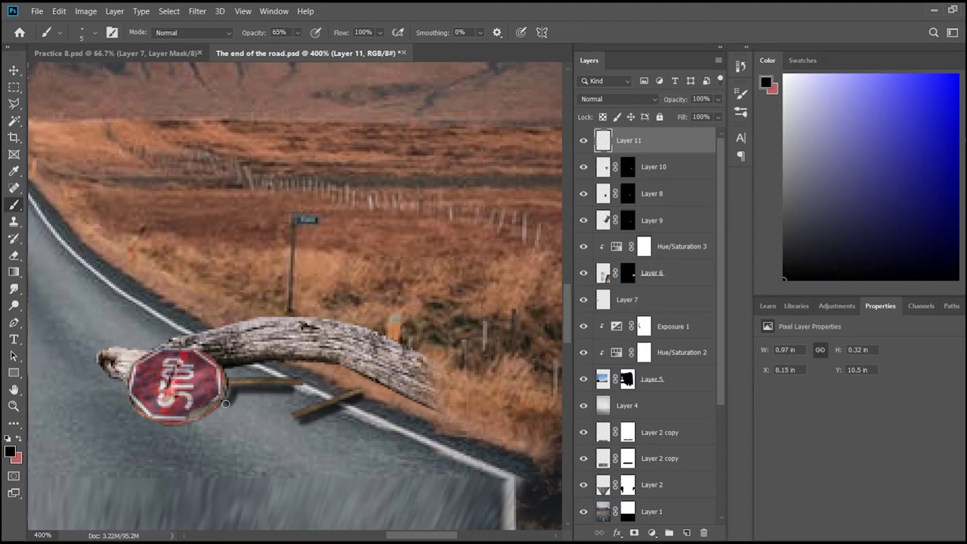
pyautogui.moveTo(233, 373)
pyautogui.mouseDown()
pyautogui.moveTo(313, 370)
pyautogui.moveTo(379, 388)
pyautogui.moveTo(226, 370)
pyautogui.mouseUp()
pyautogui.moveTo(96, 380); pyautogui.dragTo(125, 383)
pyautogui.hotkey('ctrl', '0')
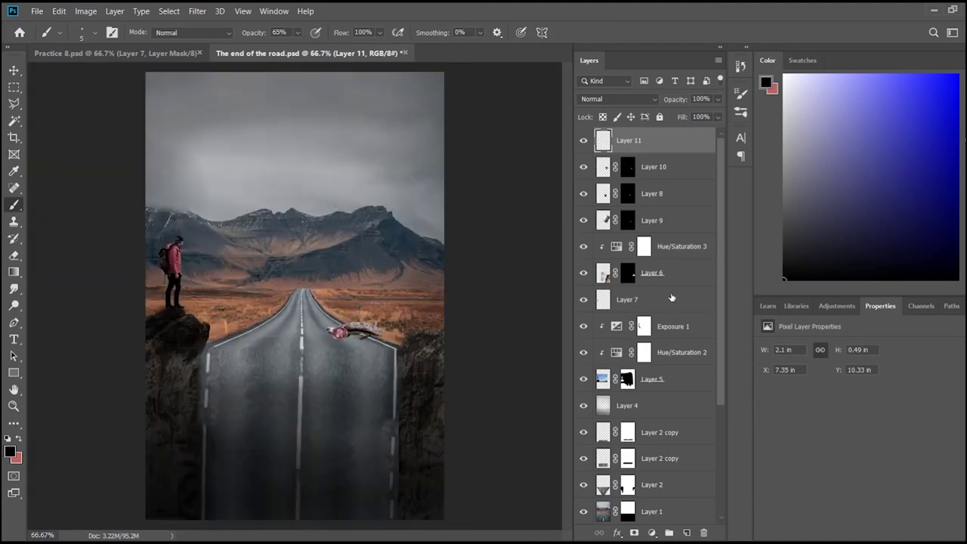
pyautogui.click(657, 406)
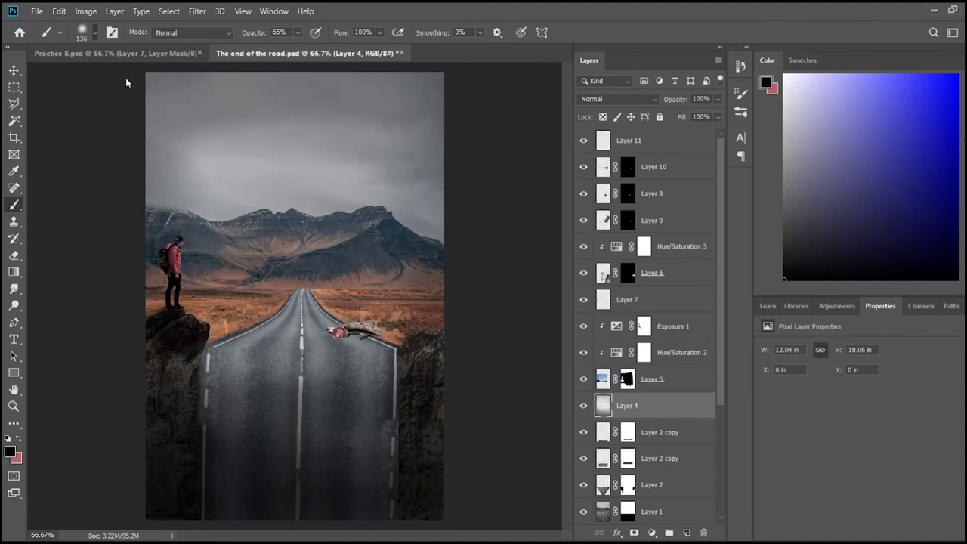
# With a large black brush at 18% opacity, darken the road's bottom and middle, the sky and the edges.
pyautogui.press(']')
pyautogui.press(']')
pyautogui.press(']')
pyautogui.click(431, 491)
pyautogui.hotkey('ctrl', 'z')
pyautogui.press('1')
pyautogui.press('8')
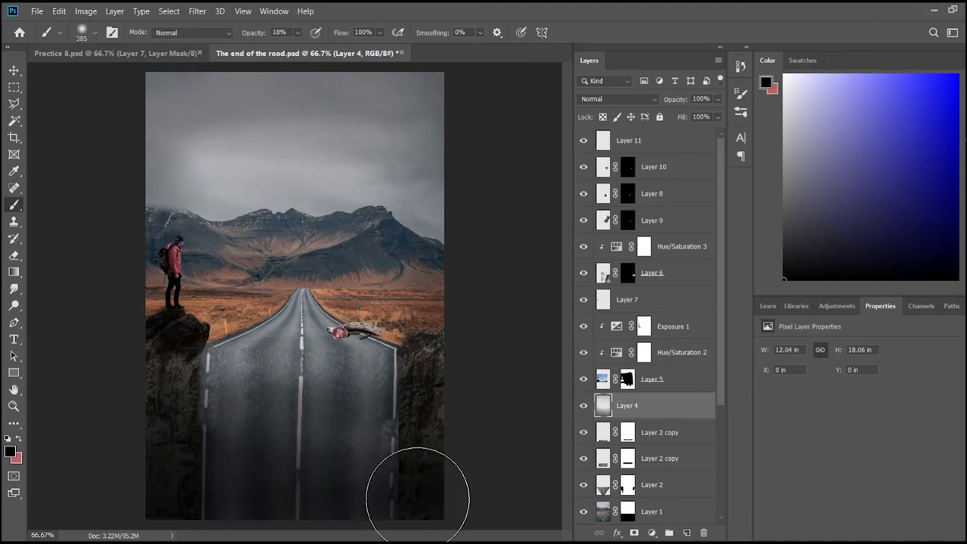
pyautogui.moveTo(270, 471); pyautogui.dragTo(426, 514)
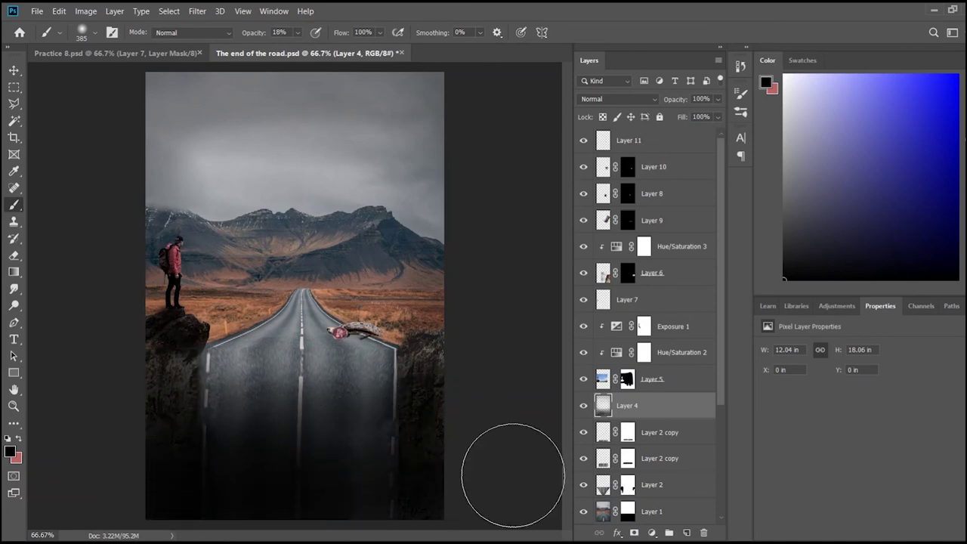
pyautogui.moveTo(346, 400); pyautogui.dragTo(204, 398)
pyautogui.moveTo(423, 113); pyautogui.dragTo(174, 136)
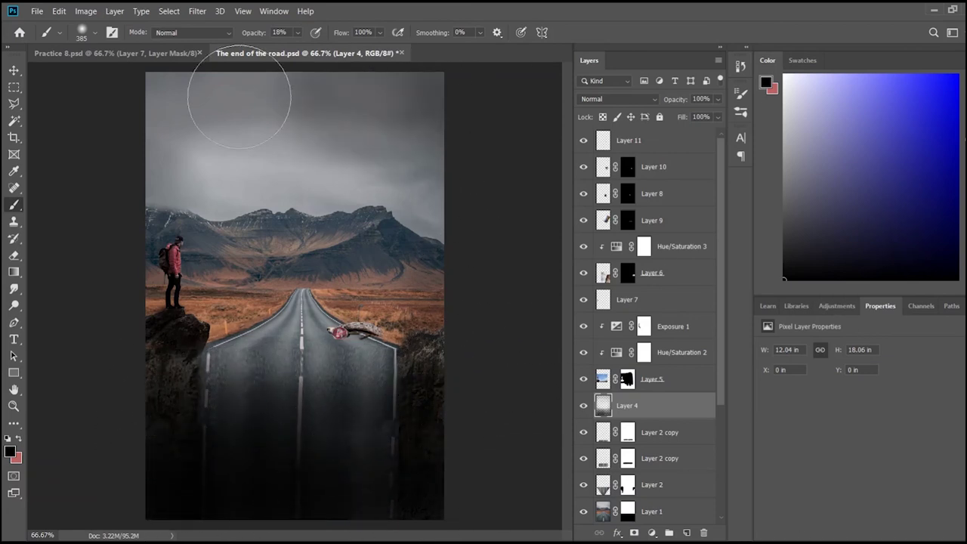
pyautogui.moveTo(427, 244); pyautogui.dragTo(242, 318)
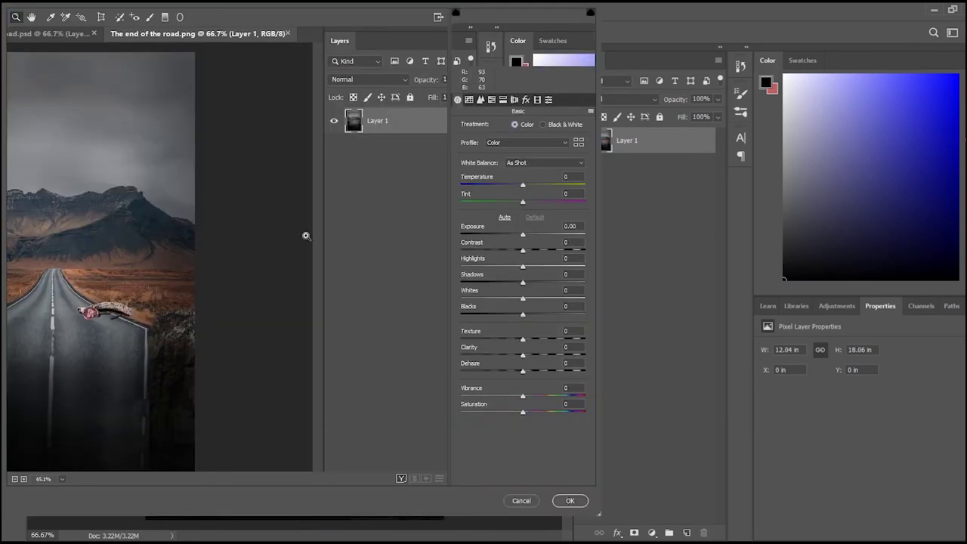
# In Camera Raw, warm Temperature to +22, lower exposure, raise whites, deepen blacks and add dehaze.
pyautogui.moveTo(522, 185)
pyautogui.mouseDown()
pyautogui.moveTo(497, 186)
pyautogui.moveTo(537, 187)
pyautogui.moveTo(556, 204)
pyautogui.mouseUp()
pyautogui.moveTo(523, 234)
pyautogui.mouseDown()
pyautogui.moveTo(513, 236)
pyautogui.moveTo(522, 235)
pyautogui.moveTo(529, 254)
pyautogui.moveTo(558, 268)
pyautogui.mouseUp()
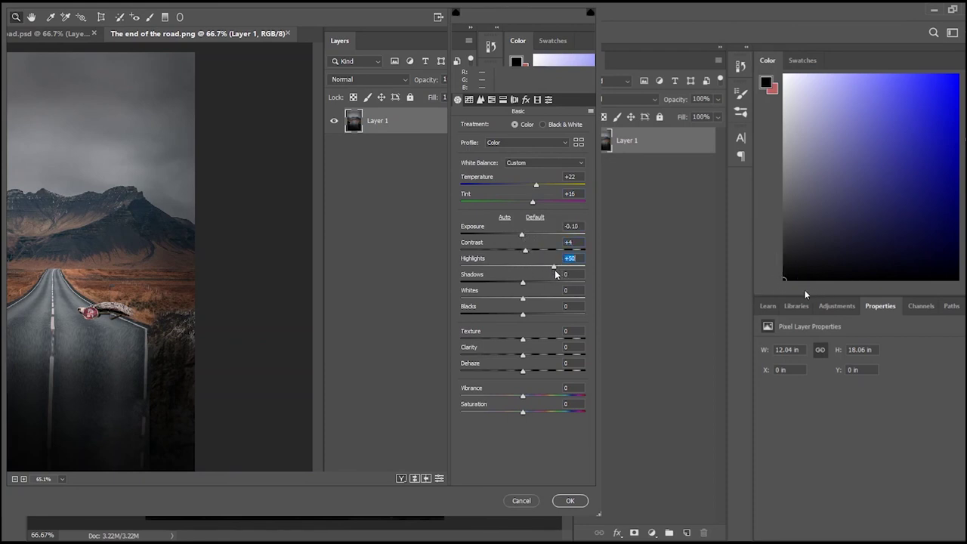
pyautogui.moveTo(524, 301)
pyautogui.mouseDown()
pyautogui.moveTo(545, 301)
pyautogui.moveTo(527, 301)
pyautogui.mouseUp()
pyautogui.moveTo(523, 315)
pyautogui.mouseDown()
pyautogui.moveTo(529, 342)
pyautogui.moveTo(594, 346)
pyautogui.mouseUp()
pyautogui.moveTo(524, 372); pyautogui.dragTo(538, 371)
# Shift the Orange, Red, Green, Blue and Magenta hues in HSL and apply the grade.
pyautogui.hotkey('ctrl', 'alt', '4')
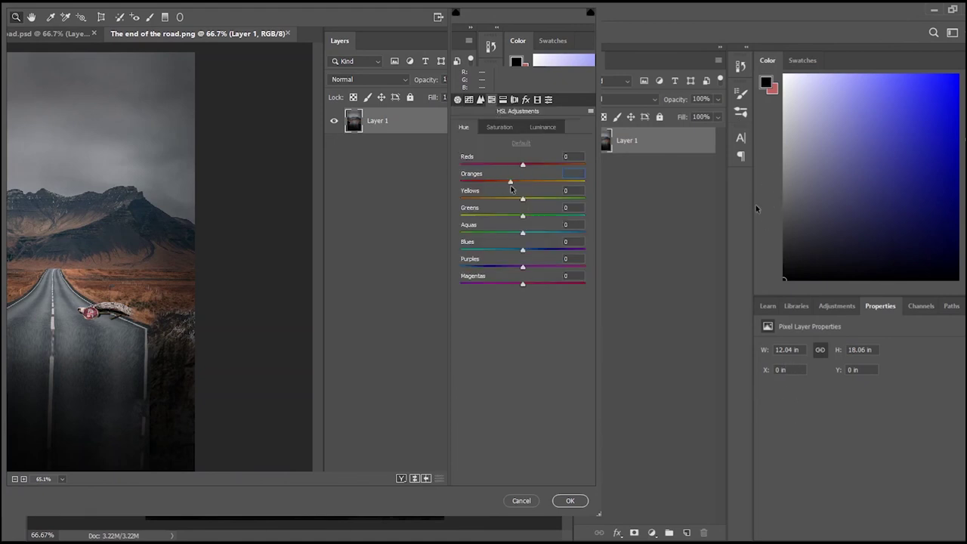
pyautogui.moveTo(500, 183); pyautogui.dragTo(539, 164)
pyautogui.moveTo(523, 215)
pyautogui.mouseDown()
pyautogui.moveTo(556, 216)
pyautogui.moveTo(523, 217)
pyautogui.mouseUp()
pyautogui.moveTo(523, 249); pyautogui.dragTo(520, 250)
pyautogui.moveTo(523, 284)
pyautogui.mouseDown()
pyautogui.moveTo(535, 283)
pyautogui.moveTo(484, 282)
pyautogui.mouseUp()
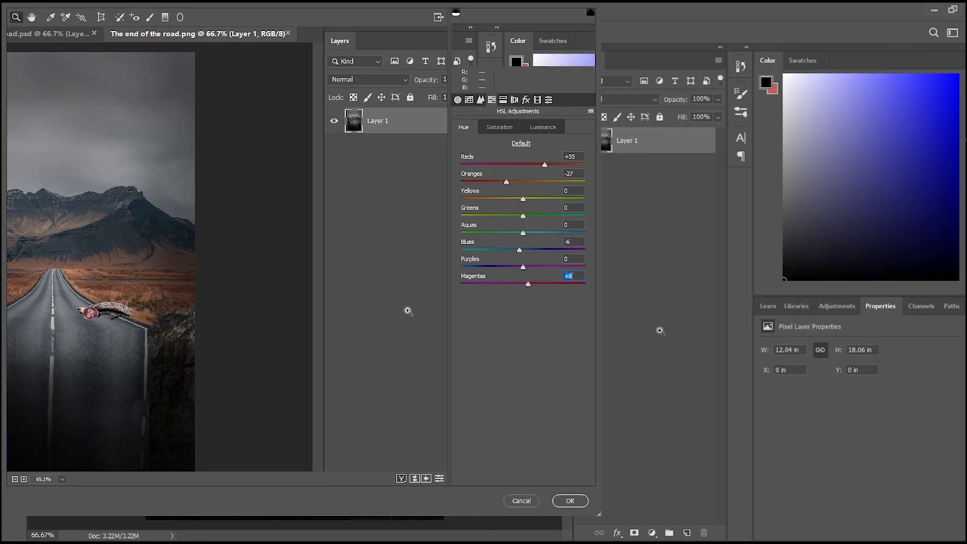
pyautogui.click(571, 500)
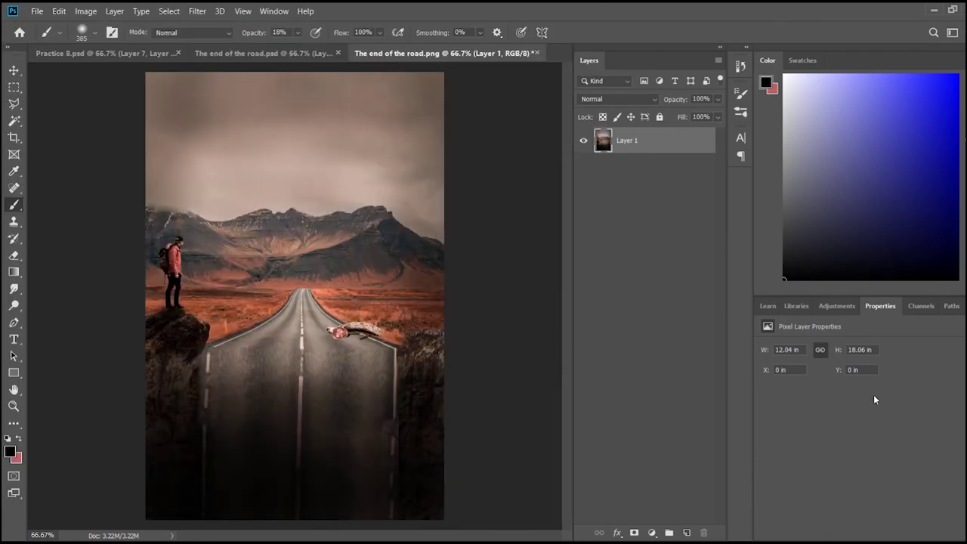
# Hide the toolbar, options bar and panels to view the warm-toned composite alone.
pyautogui.press('Tab')
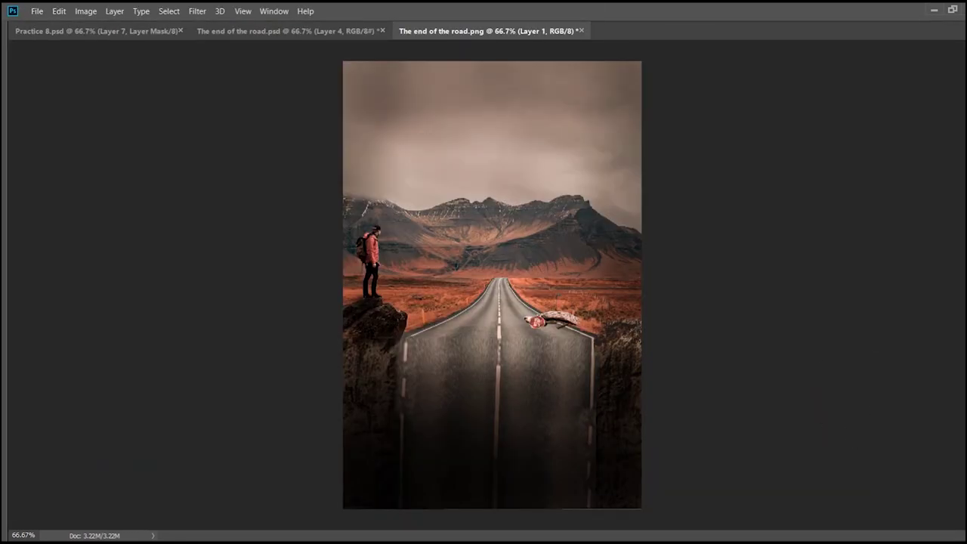